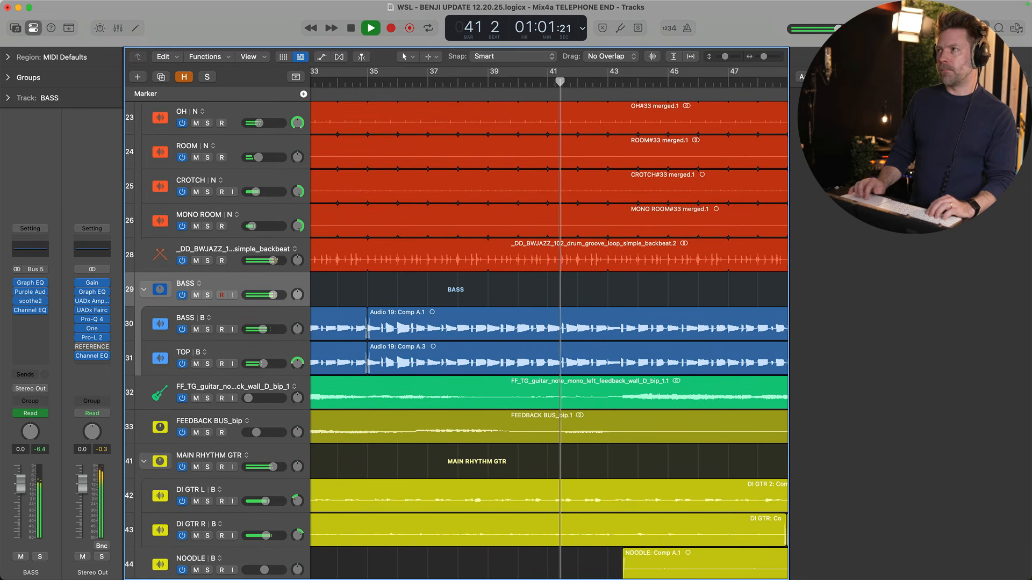
# Hide the side area beside the track arrangement and stop playback.
pyautogui.click(982, 28)
pyautogui.scroll(-4, 872, 226)
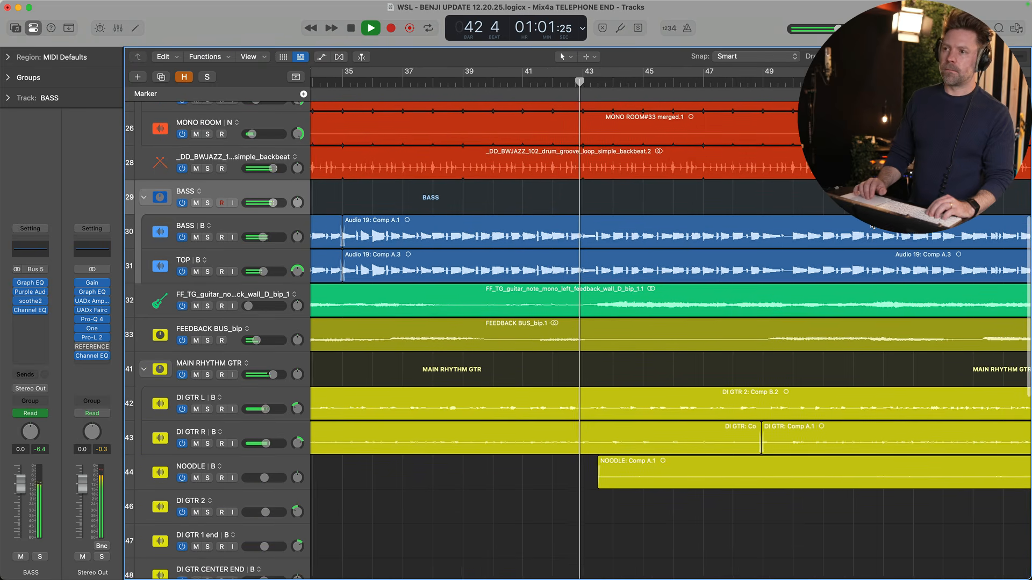
pyautogui.hscroll(-2, 810, 246)
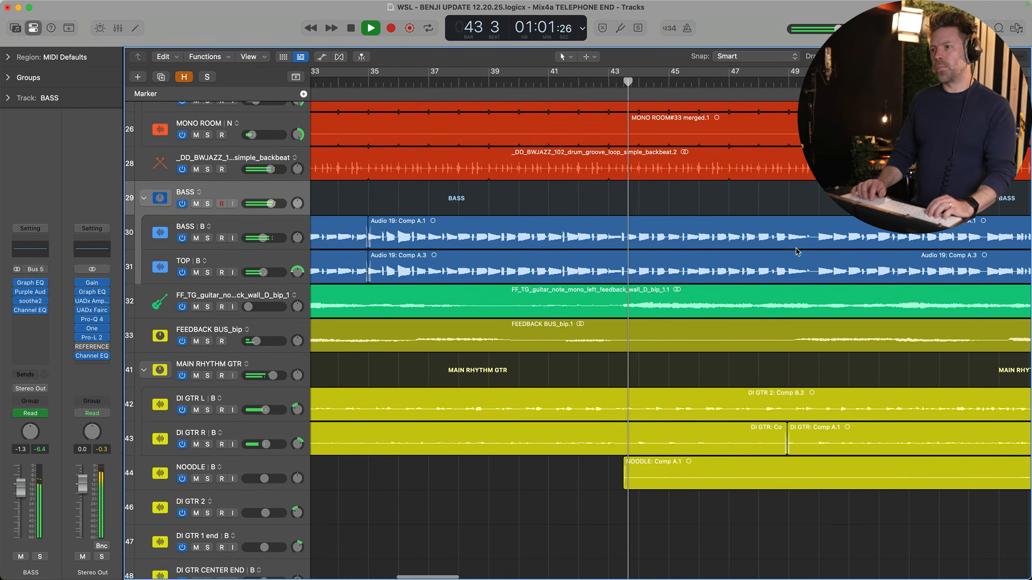
pyautogui.press('space')
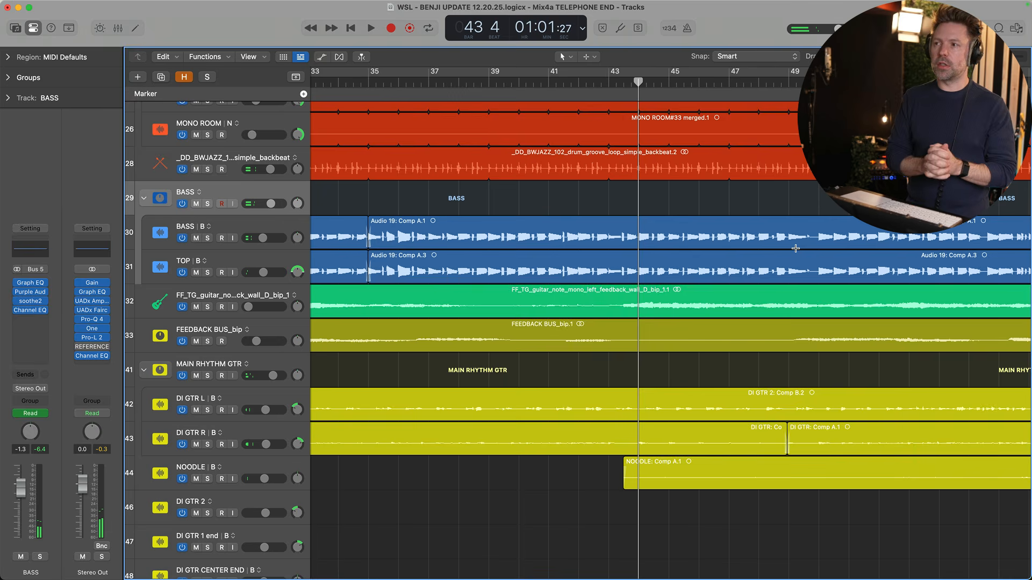
# Look through the drum, bass, guitar and vocal tracks of the arrangement.
pyautogui.scroll(-5, 507, 371)
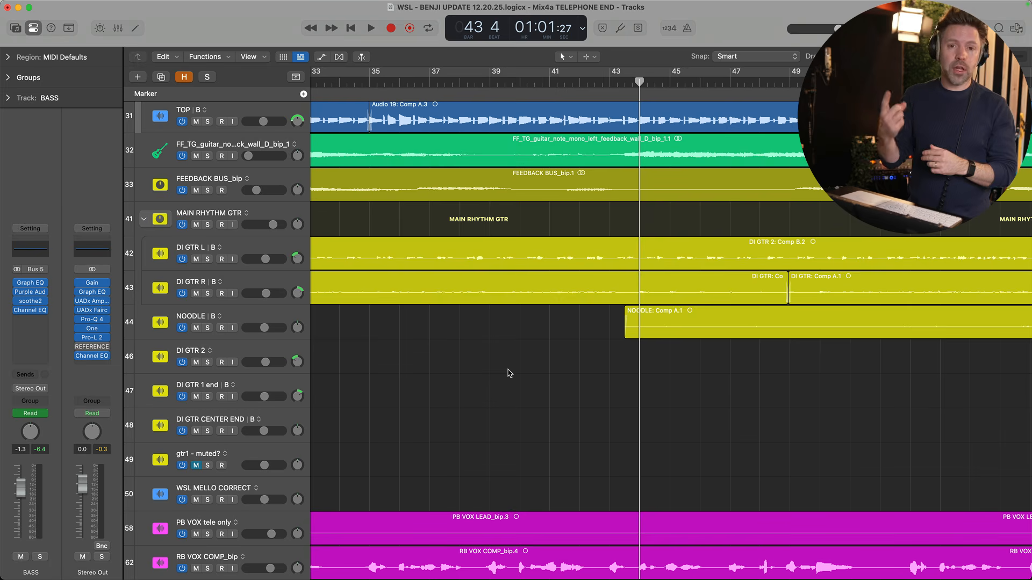
pyautogui.scroll(5, 509, 373)
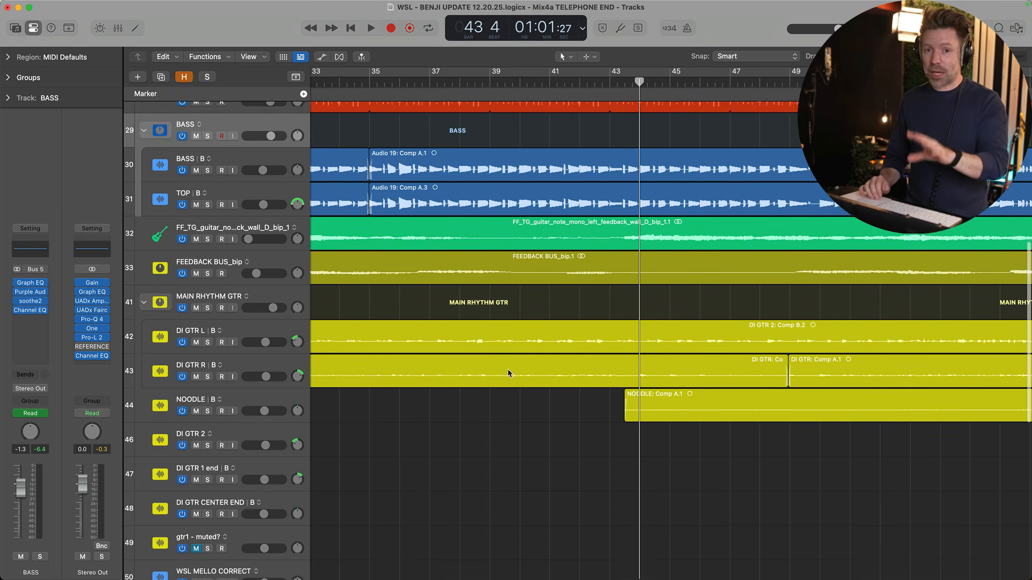
pyautogui.scroll(8, 509, 372)
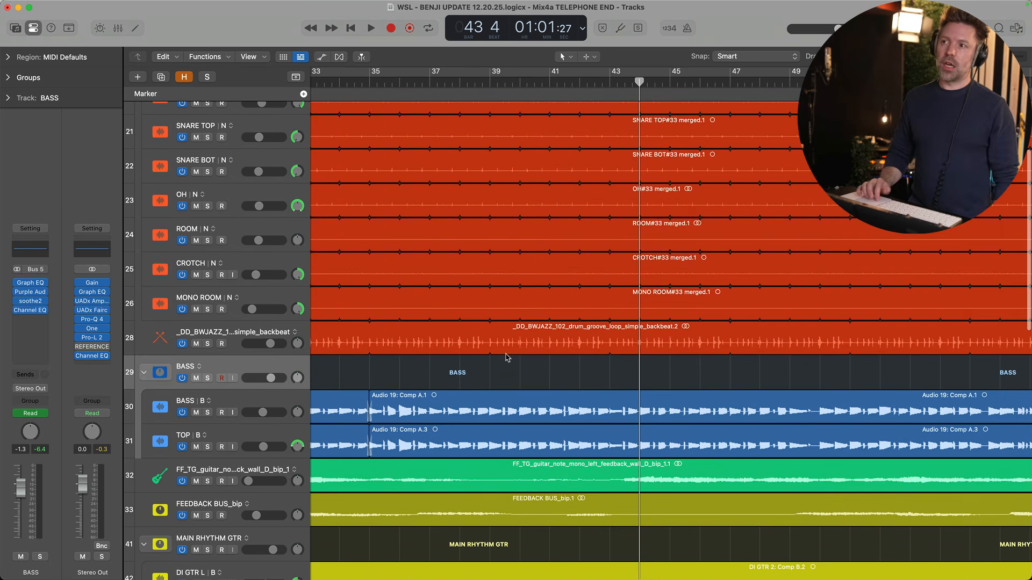
pyautogui.scroll(-4, 514, 302)
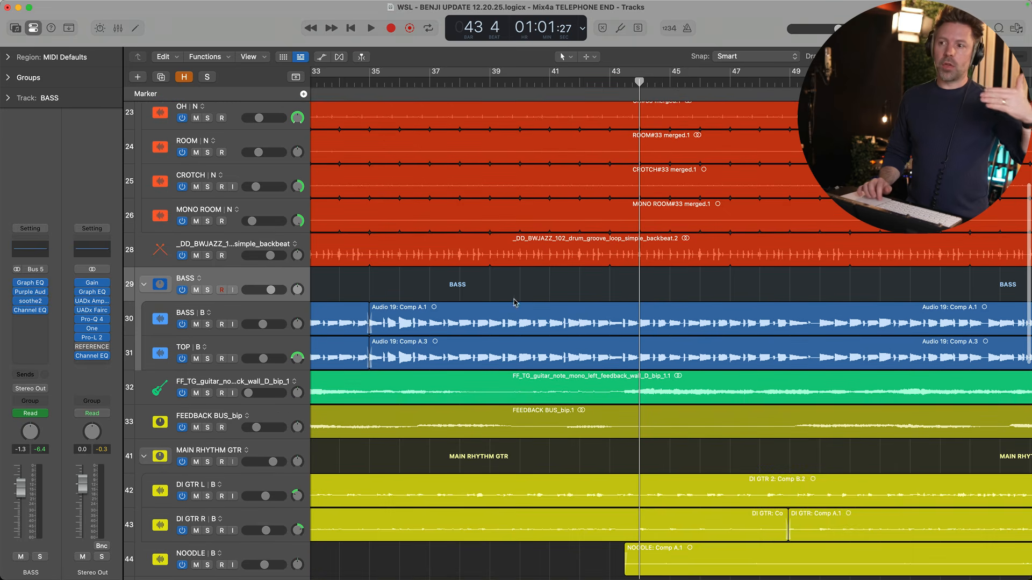
pyautogui.scroll(-2, 552, 402)
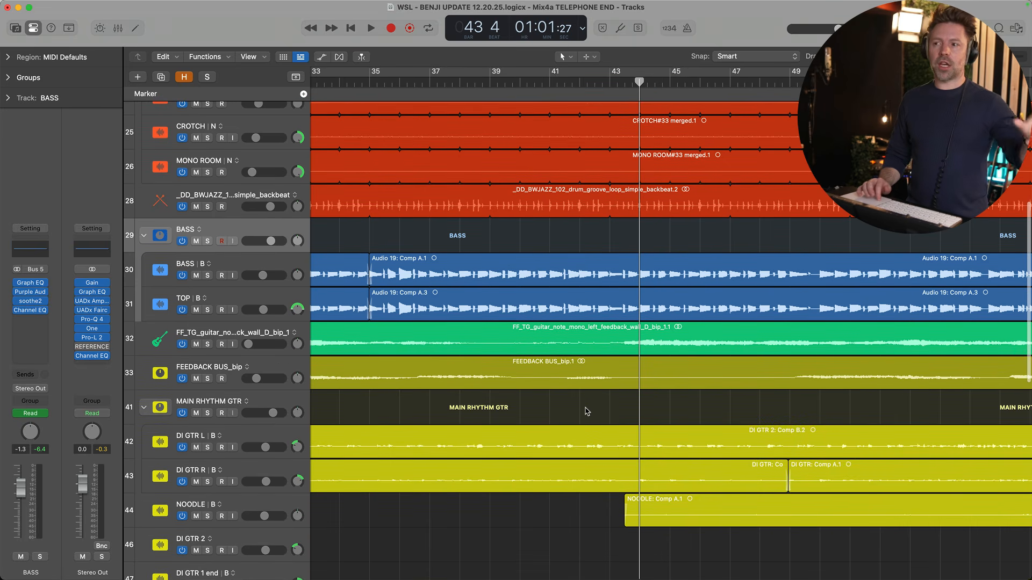
pyautogui.scroll(-1, 585, 403)
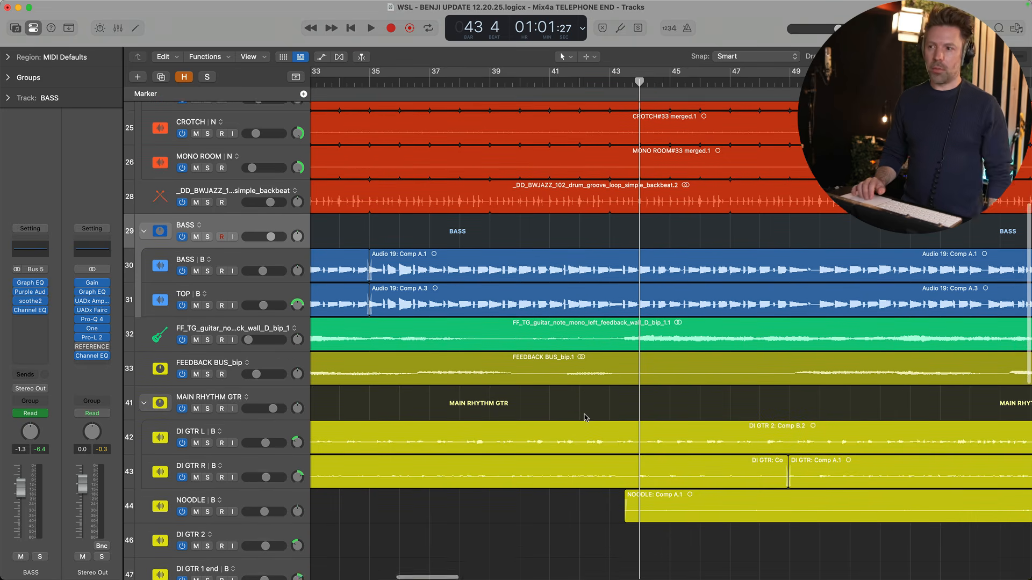
pyautogui.scroll(-8, 595, 476)
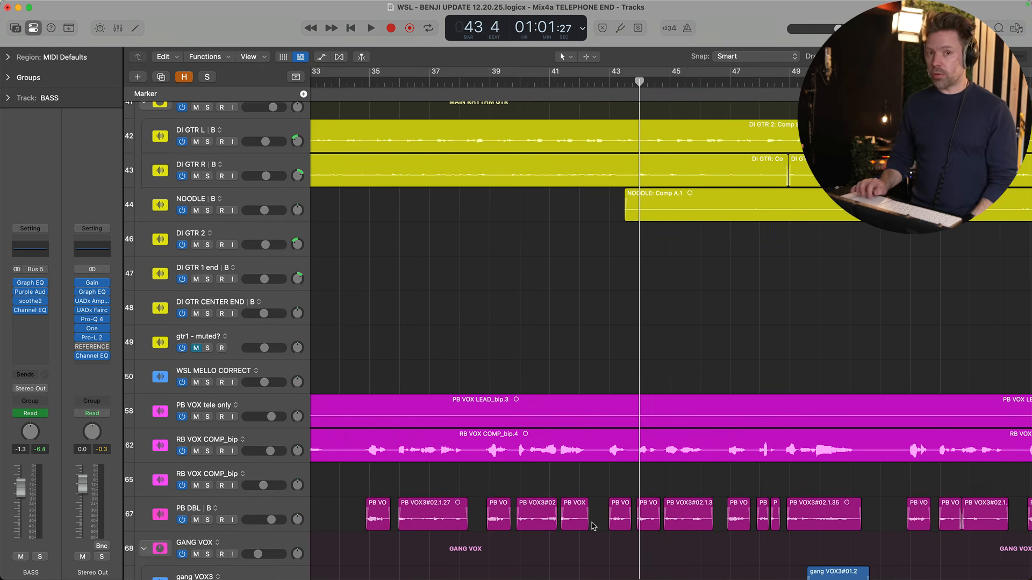
pyautogui.scroll(1, 610, 417)
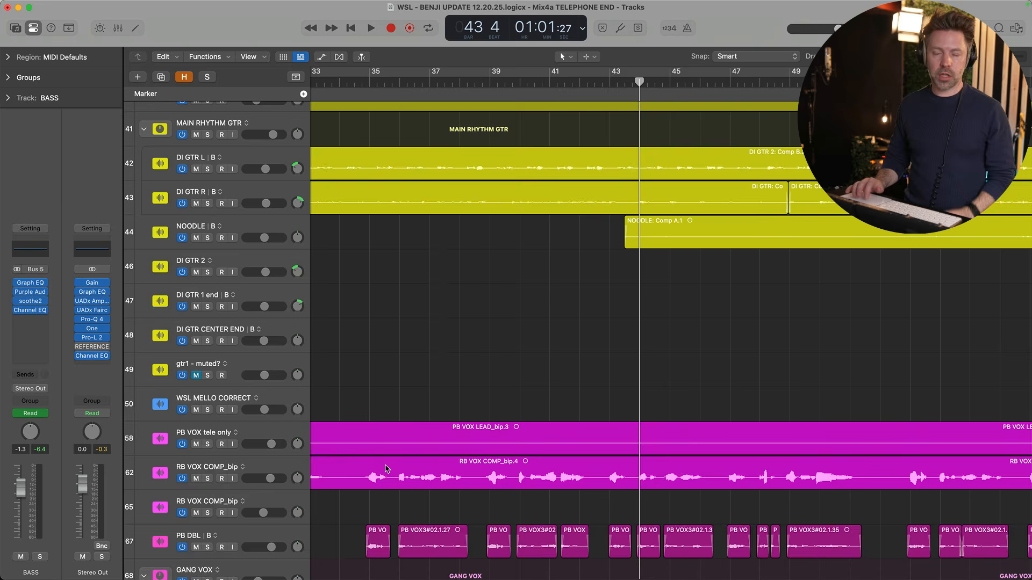
# Audition the MAIN RHYTHM GTR stack in solo, stop playback and take it out of solo.
pyautogui.scroll(5, 384, 469)
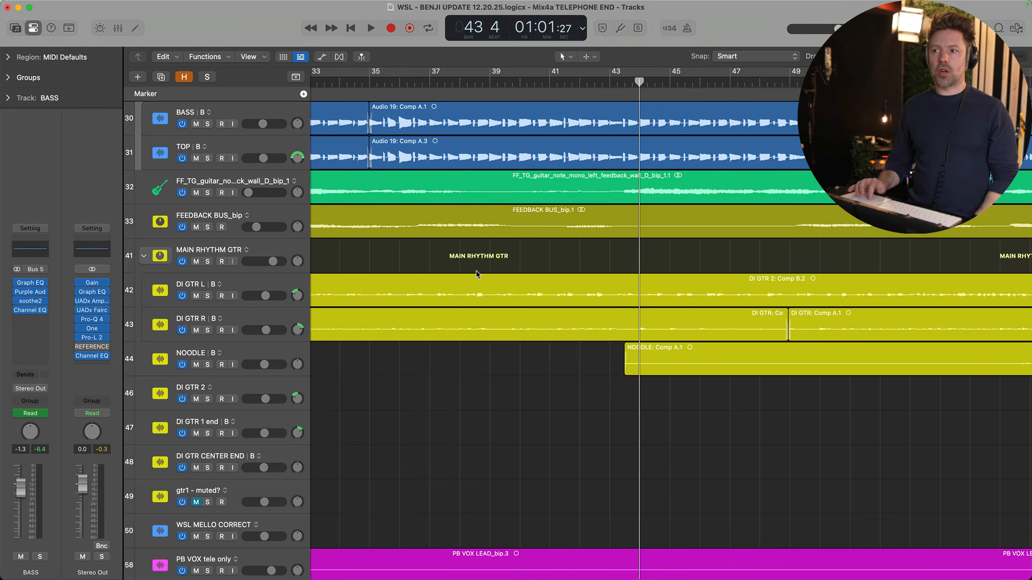
pyautogui.click(205, 261)
pyautogui.press('space')
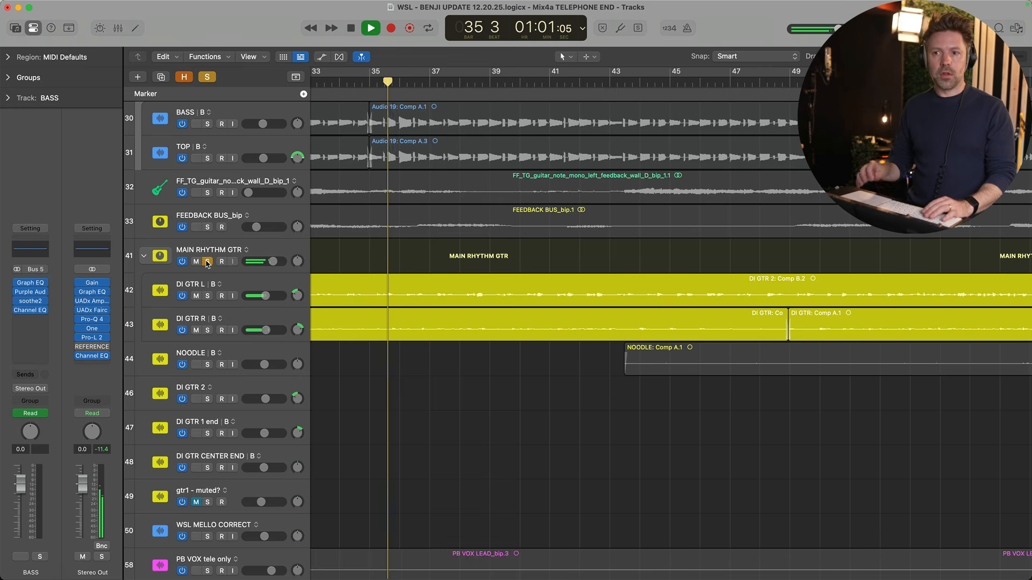
pyautogui.press('space')
pyautogui.click(207, 261)
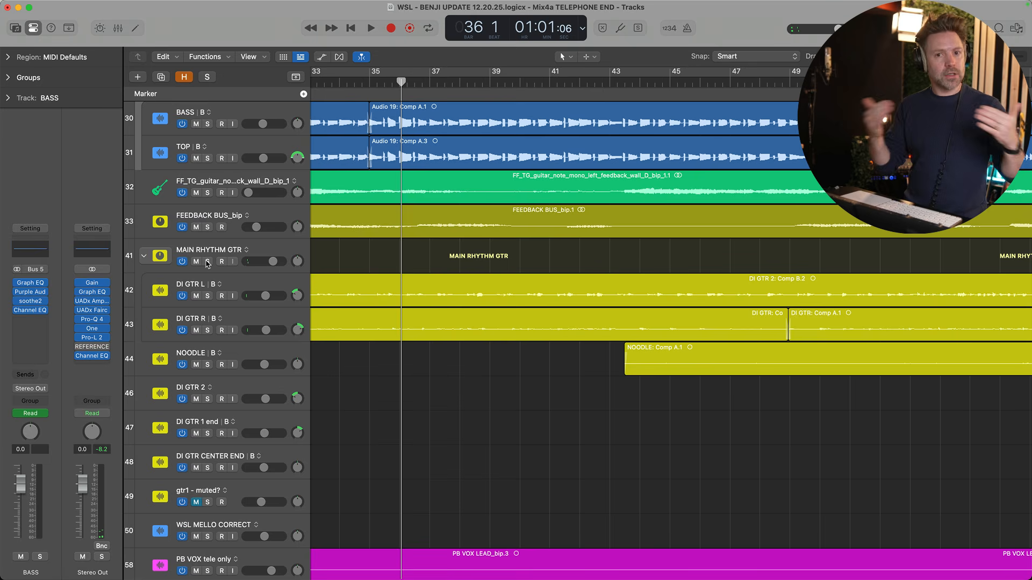
# Play the mix with the BASS stack muted, check the Stereo Out Channel EQ analyzer, and unmute the bass.
pyautogui.scroll(4, 226, 216)
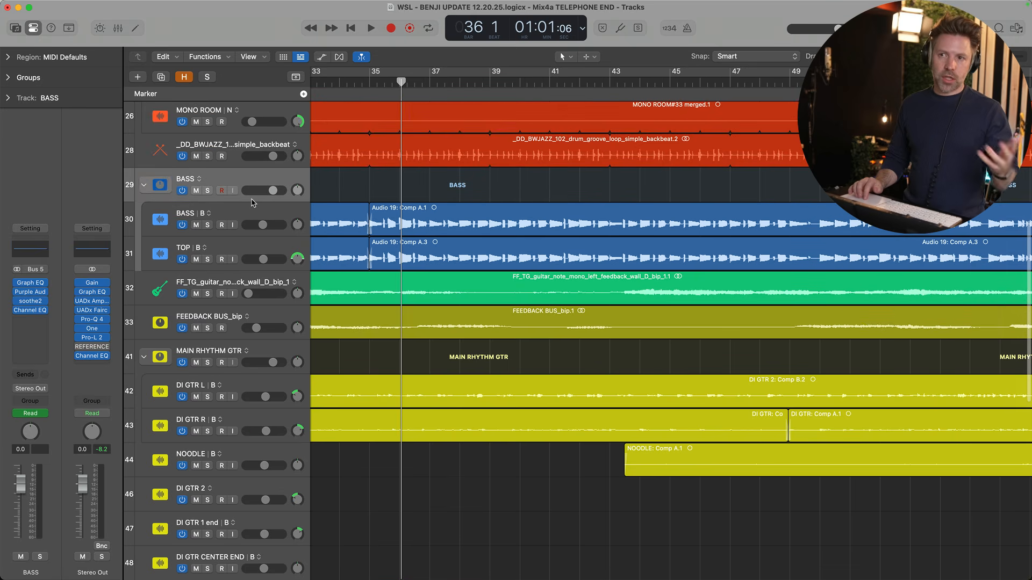
pyautogui.scroll(1, 247, 172)
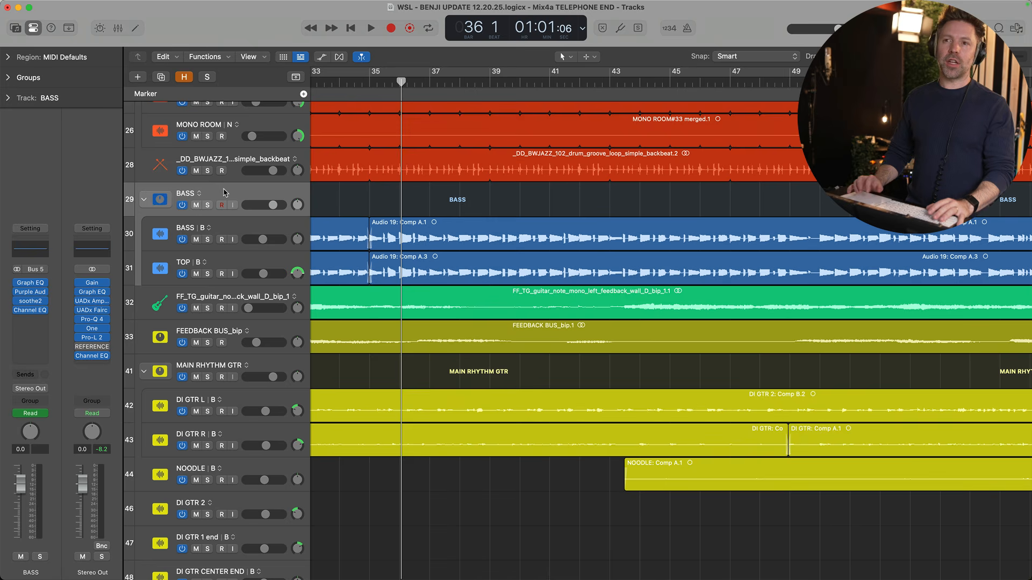
pyautogui.press('space')
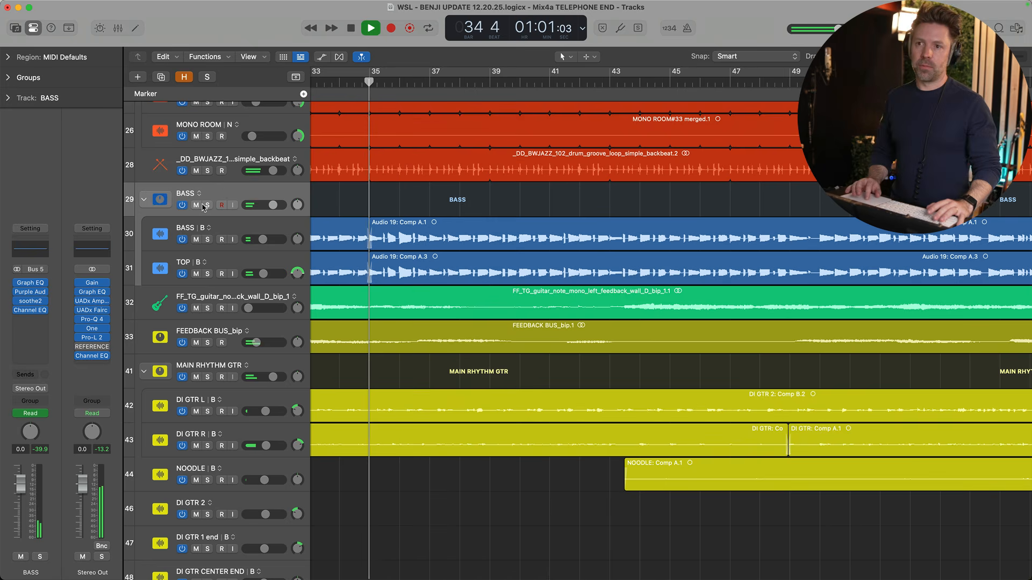
pyautogui.click(196, 205)
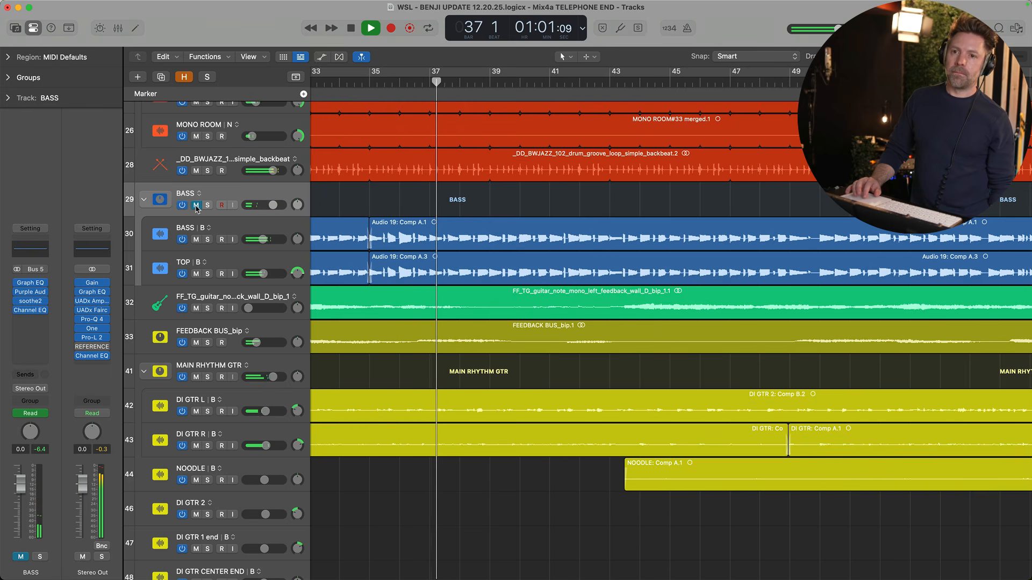
pyautogui.click(99, 354)
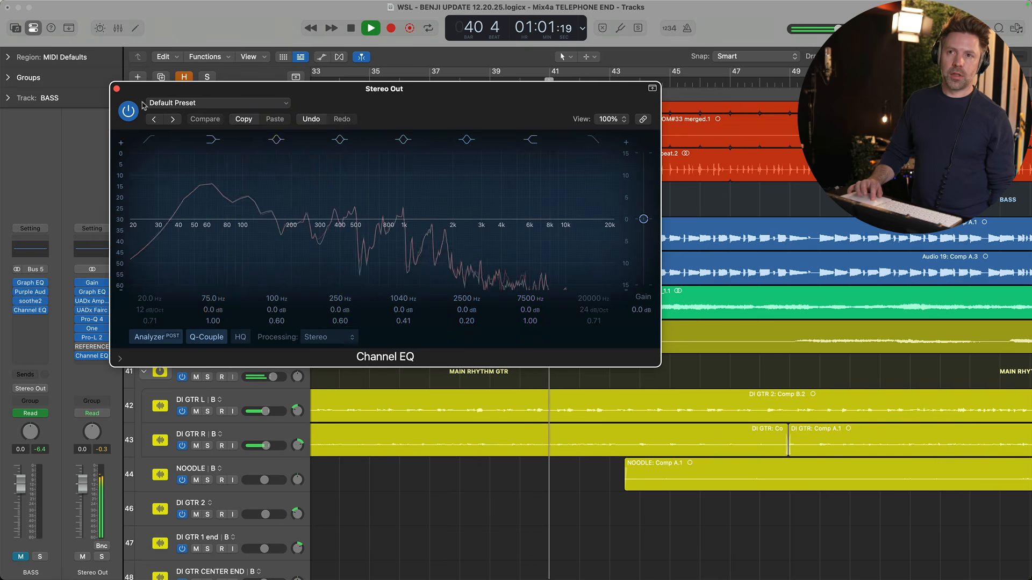
pyautogui.press('super+w')
pyautogui.click(196, 205)
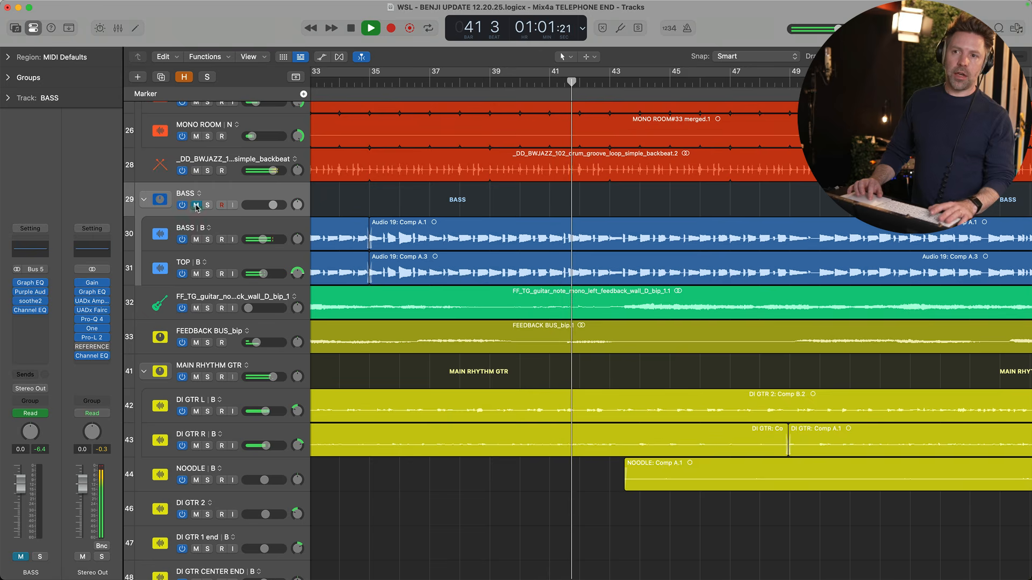
# Examine the soloed BASS stack's frequency content in the Stereo Out Channel EQ analyzer during playback.
pyautogui.click(90, 359)
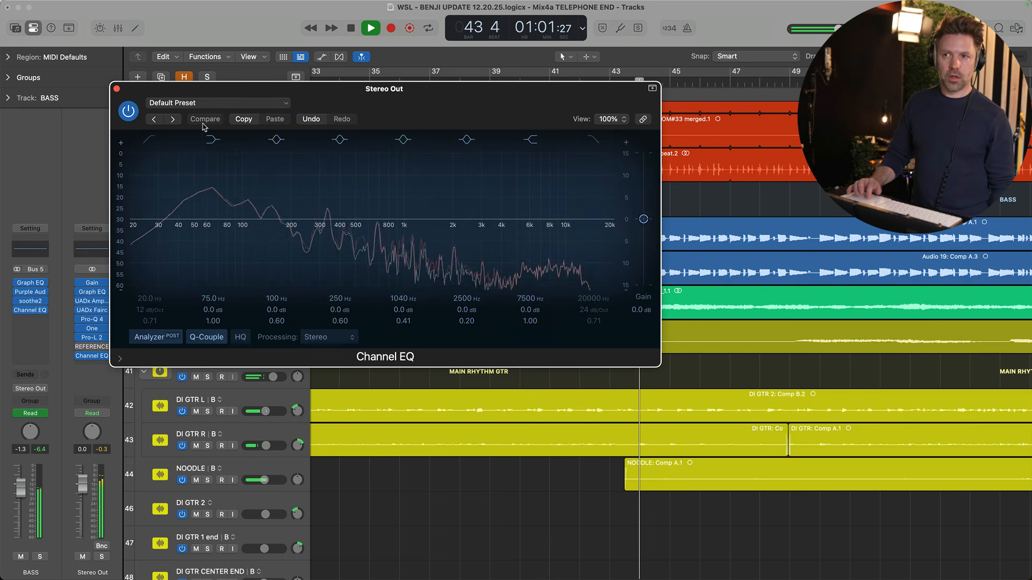
pyautogui.moveTo(158, 95); pyautogui.dragTo(160, 308)
pyautogui.click(207, 205)
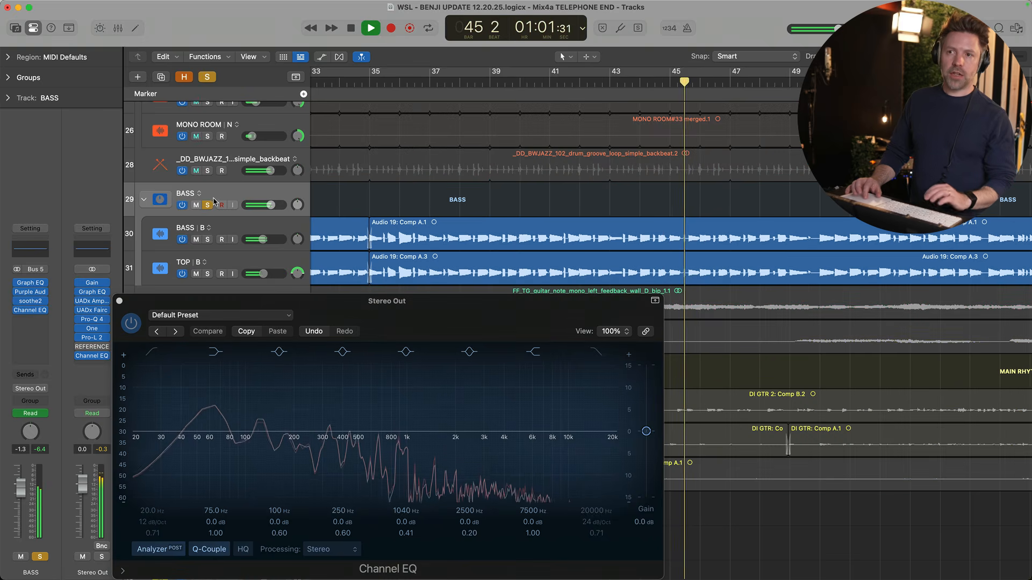
pyautogui.moveTo(325, 312); pyautogui.dragTo(314, 256)
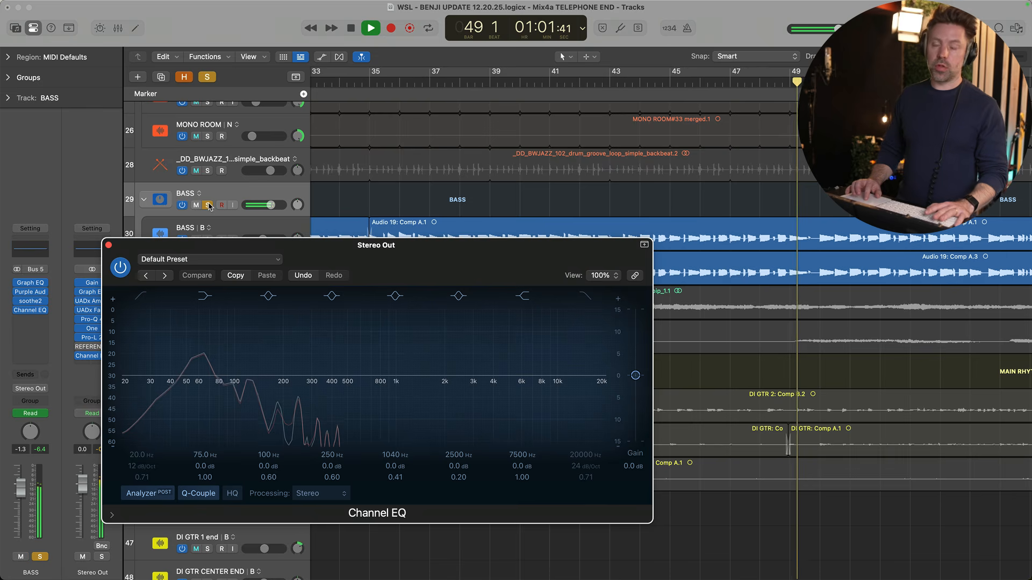
pyautogui.press('space')
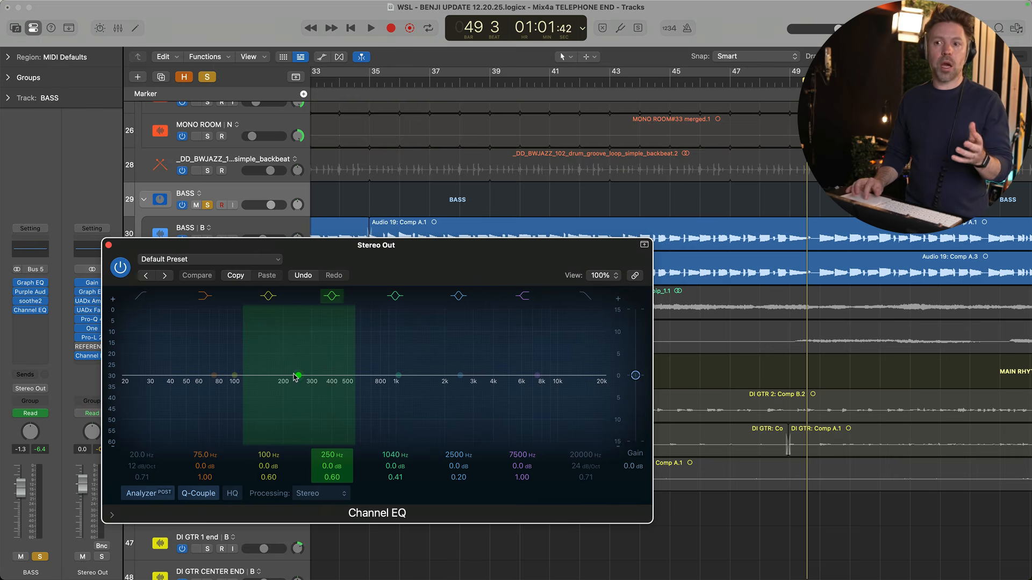
# Try a cut of about 8.2 dB at 244 Hz in the Stereo Out Channel EQ, reset the band and replay the soloed bass.
pyautogui.moveTo(295, 378); pyautogui.dragTo(301, 416)
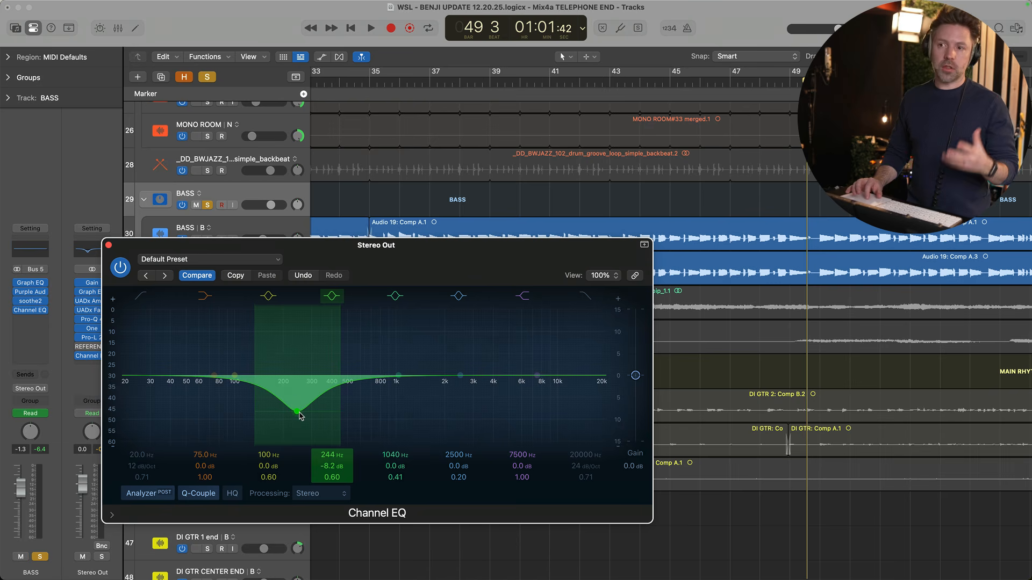
pyautogui.keyDown('alt'); pyautogui.click(299, 413); pyautogui.keyUp('alt')
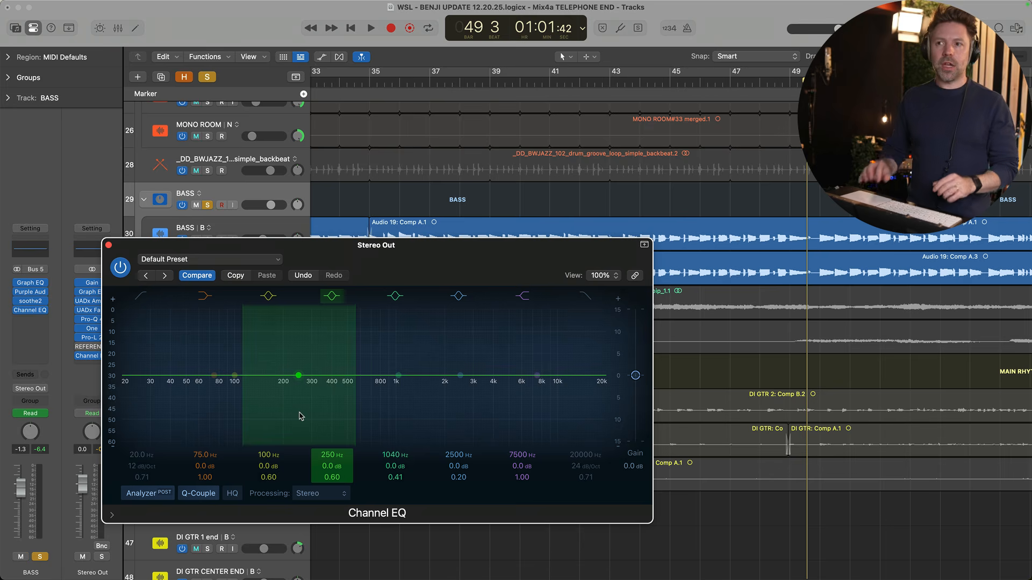
pyautogui.press('space')
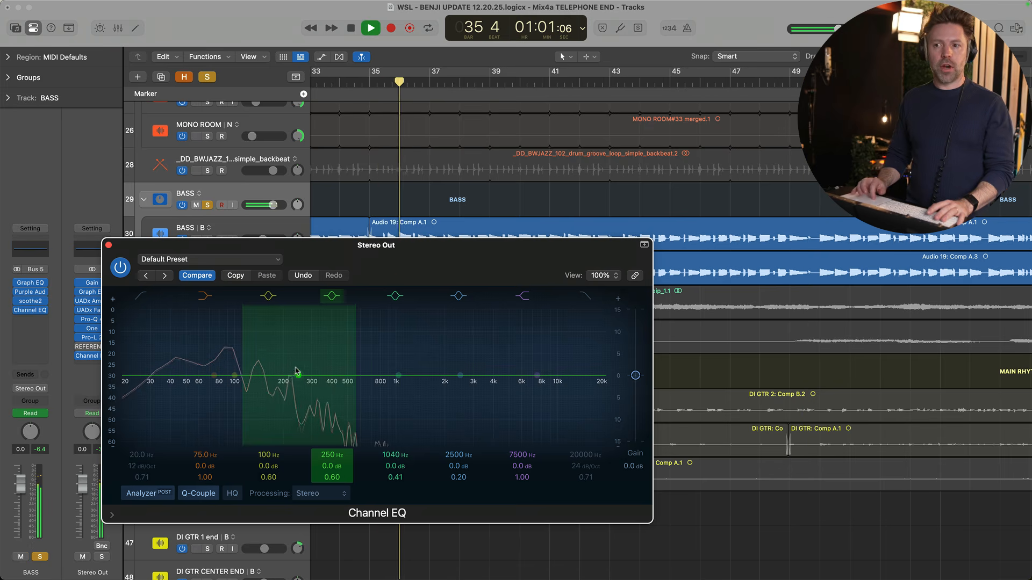
pyautogui.press('space')
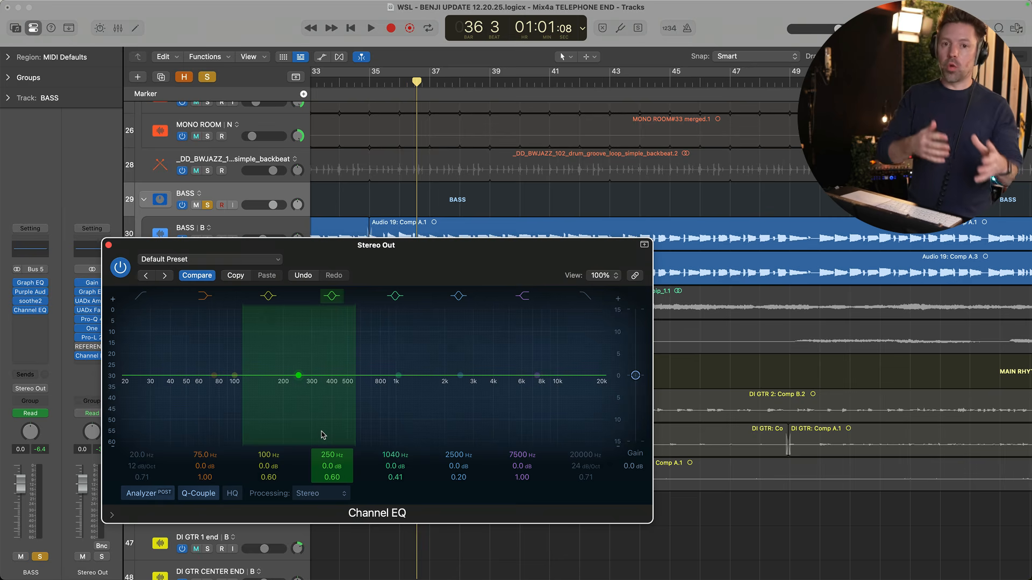
# Close the Stereo Out Channel EQ and take the BASS stack out of solo.
pyautogui.click(108, 245)
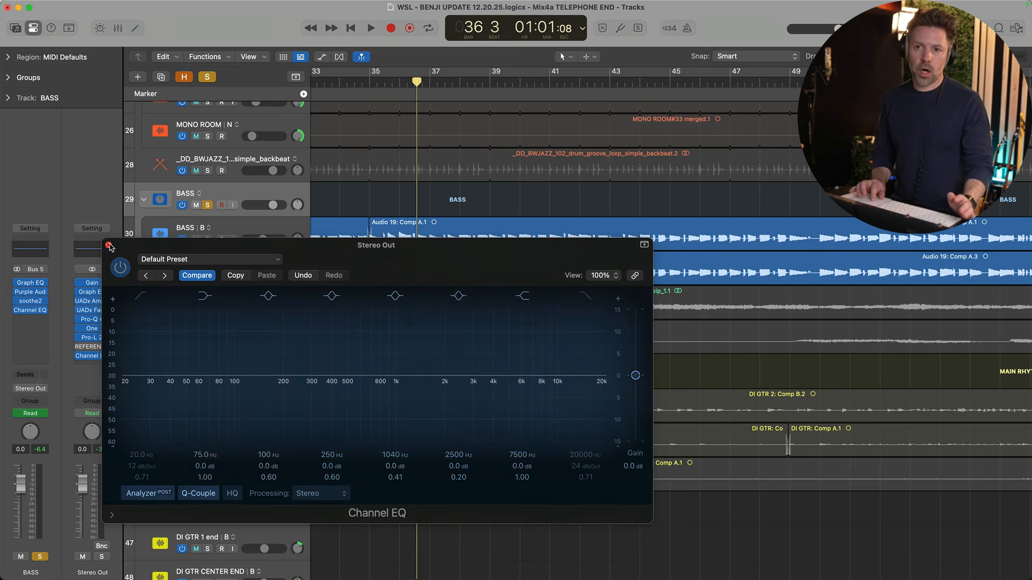
pyautogui.click(108, 245)
pyautogui.click(212, 207)
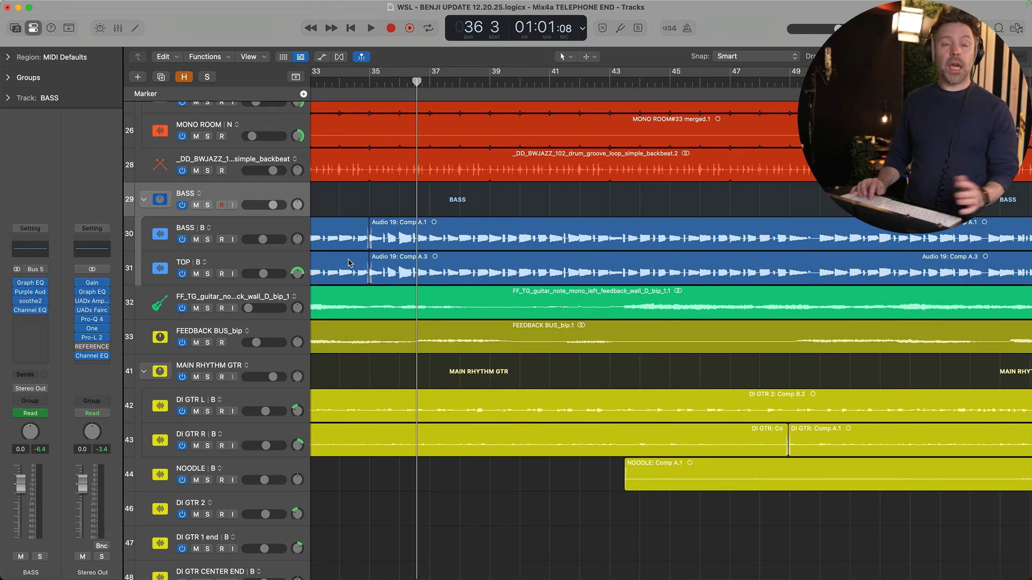
# Audition the mix with DI GTR L and DI GTR R panned wide apart, and compare it with their narrower panning.
pyautogui.scroll(-5, 352, 263)
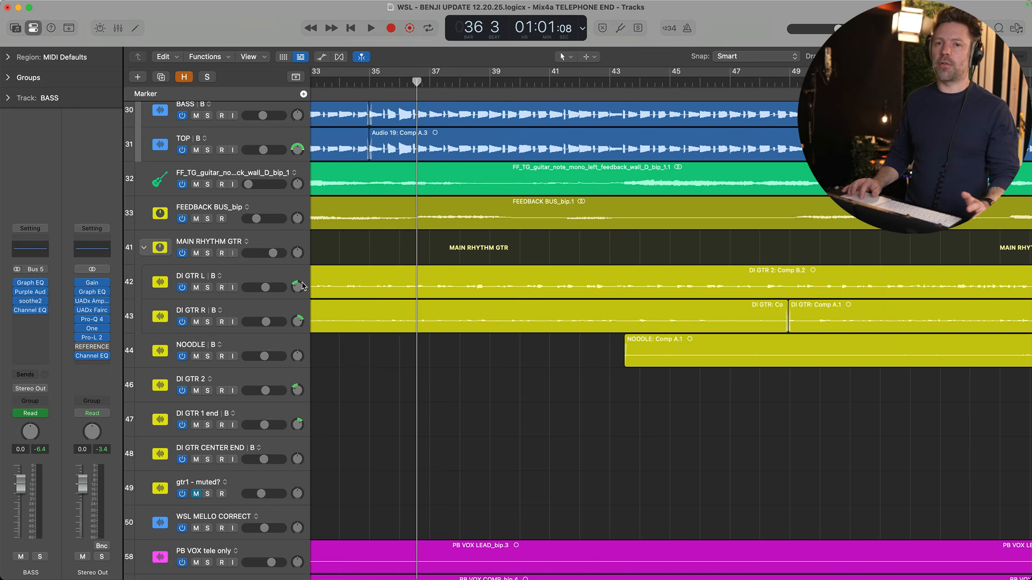
pyautogui.moveTo(298, 286); pyautogui.dragTo(299, 319)
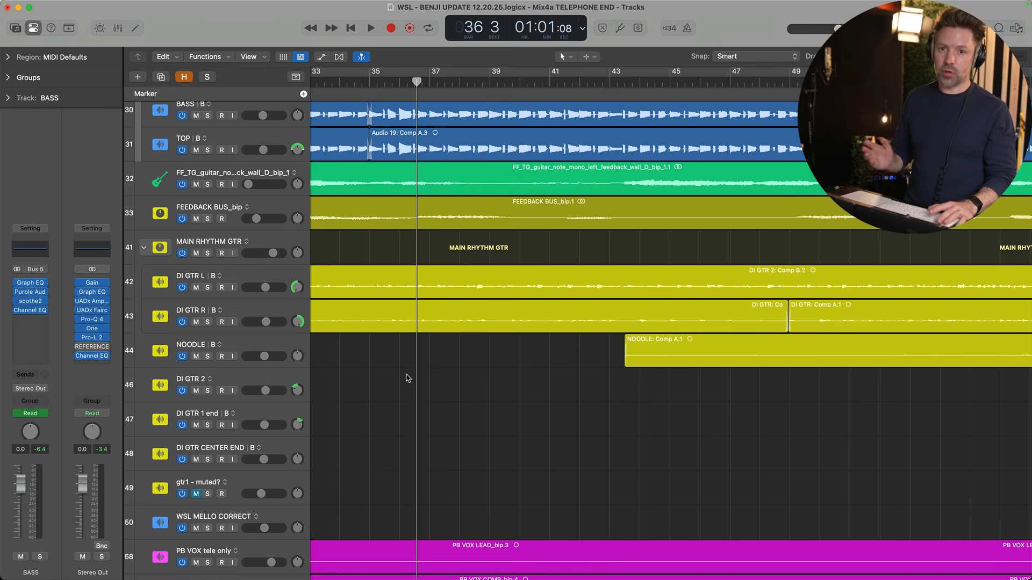
pyautogui.press('space')
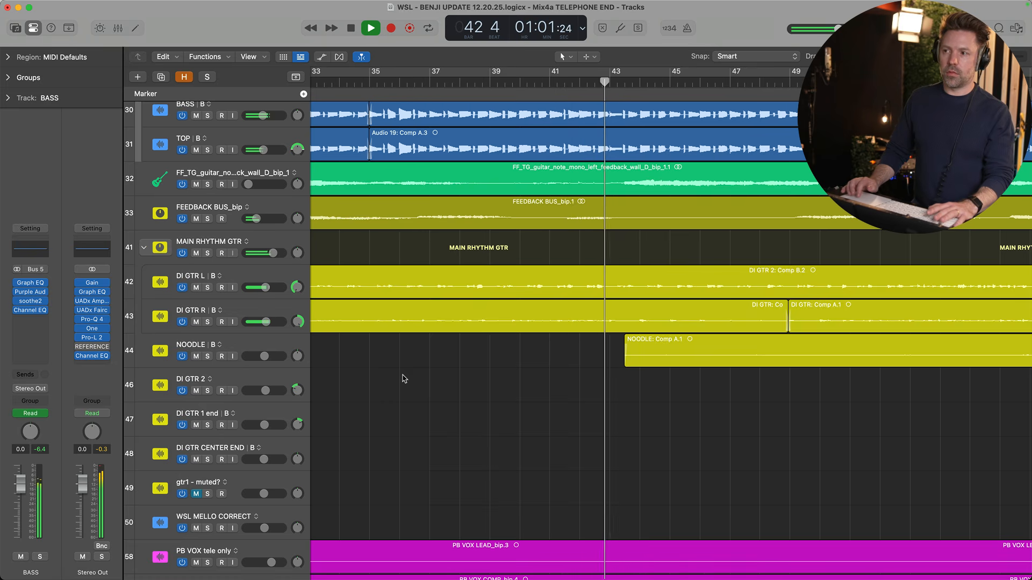
pyautogui.press('space')
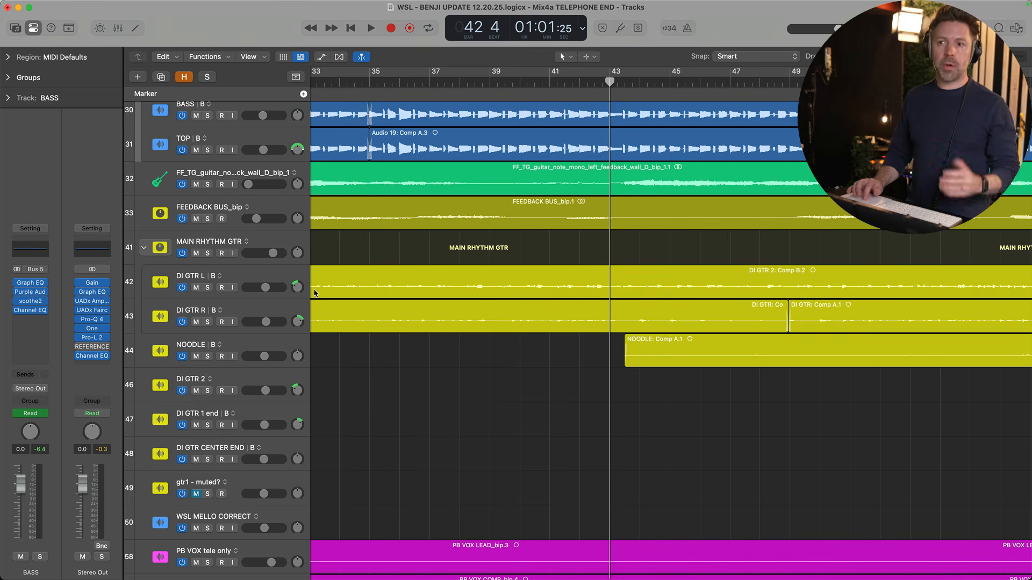
pyautogui.press('space')
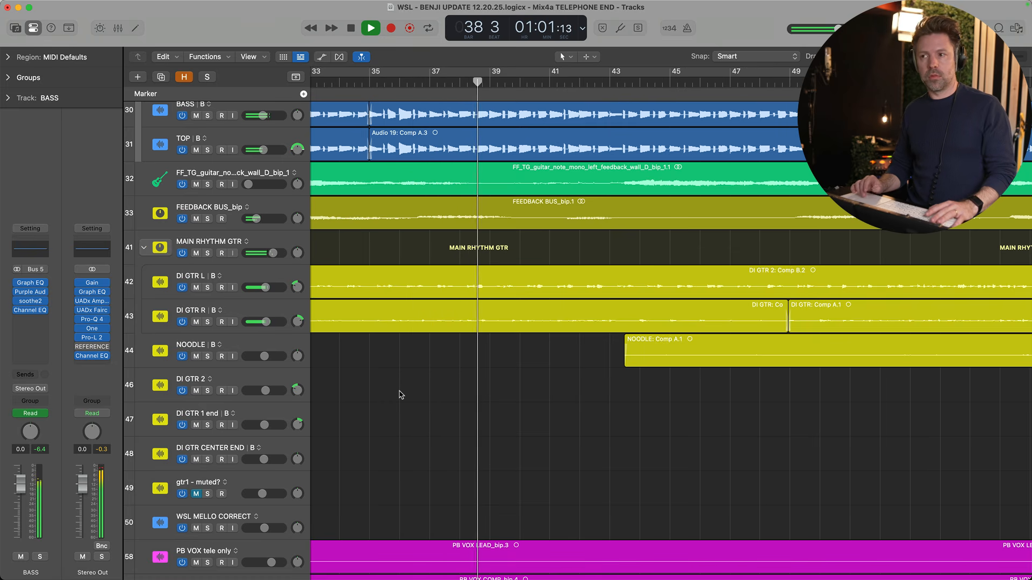
# Stop playback and place the playhead at bar 70, where the gang VOX regions begin.
pyautogui.press('space')
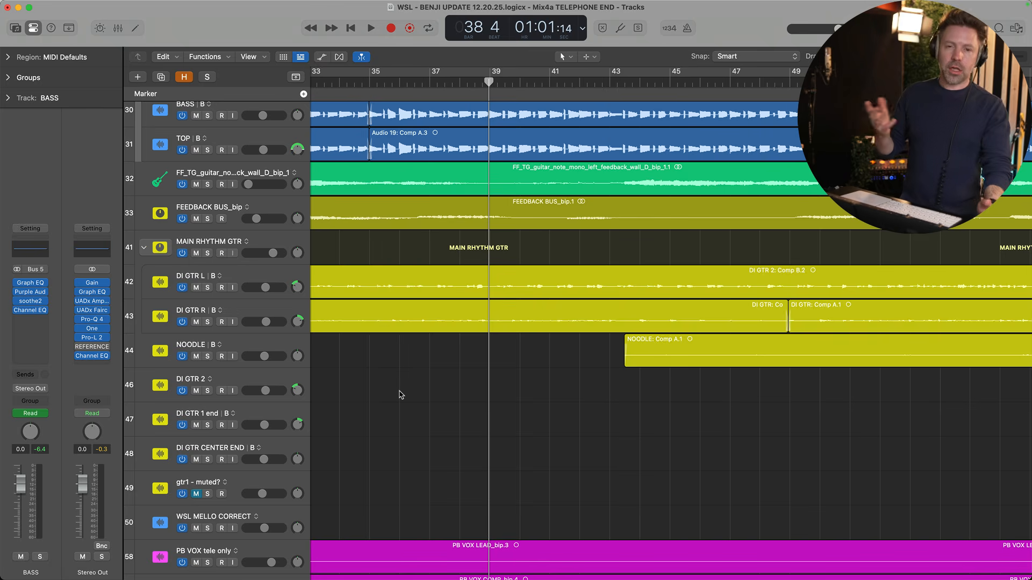
pyautogui.scroll(-10, 590, 398)
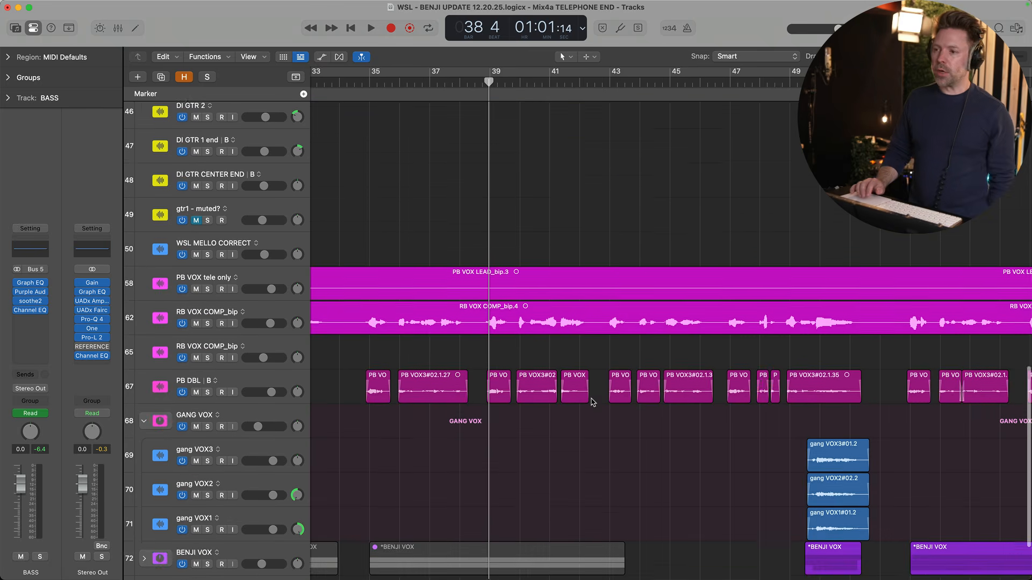
pyautogui.hscroll(10, 592, 402)
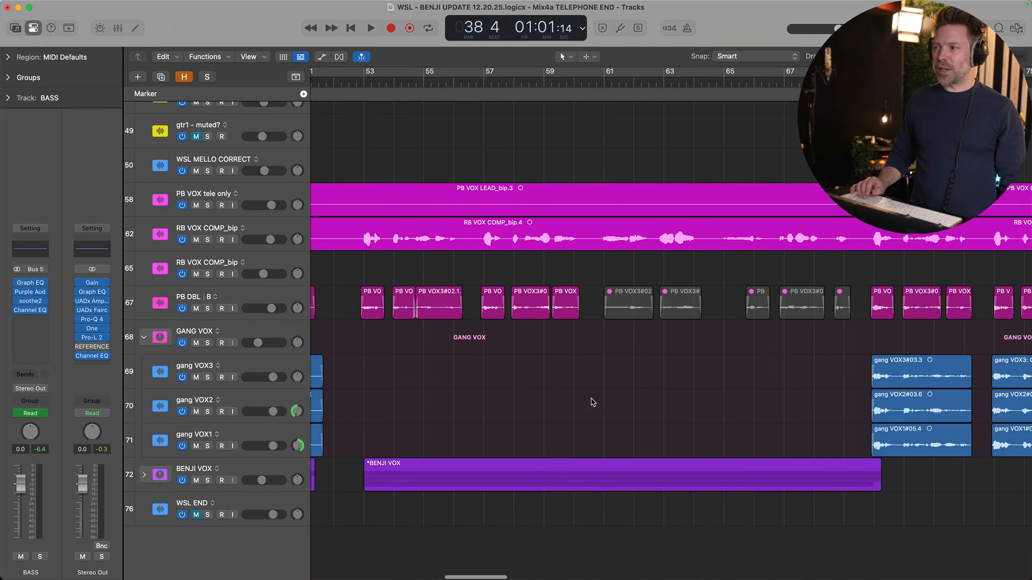
pyautogui.hscroll(-1, 592, 402)
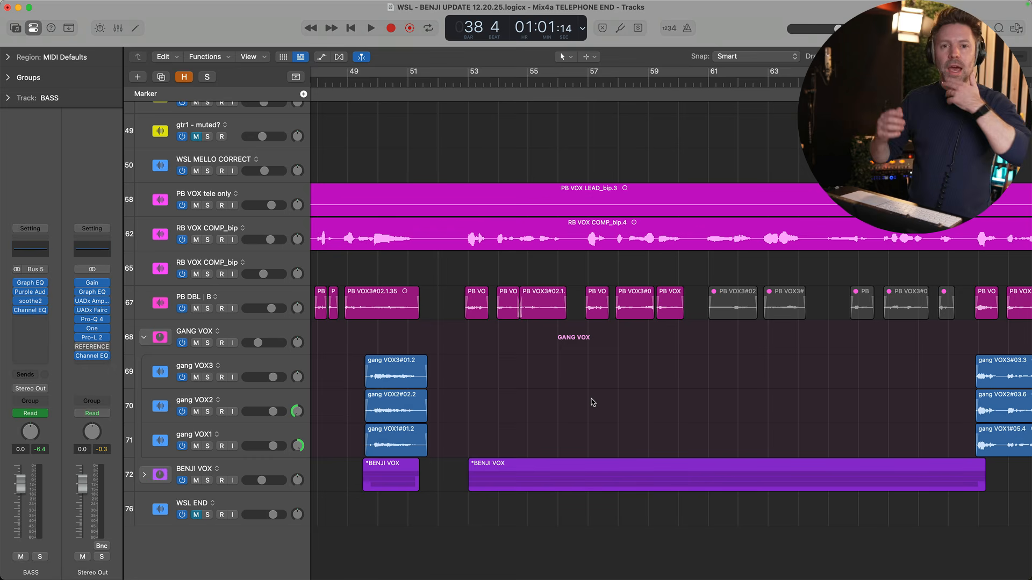
pyautogui.hscroll(3, 592, 402)
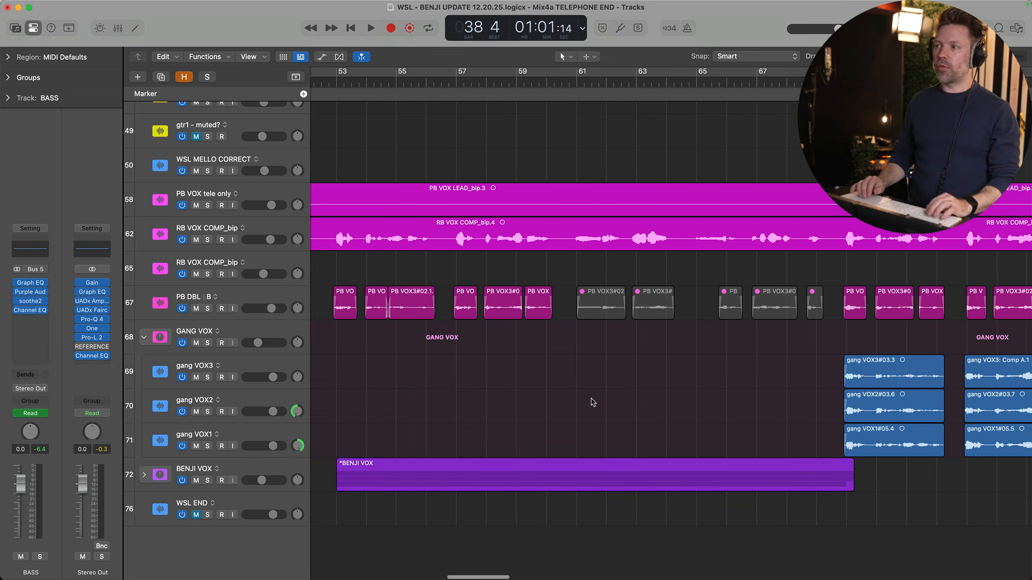
pyautogui.moveTo(831, 82); pyautogui.dragTo(836, 82)
pyautogui.hscroll(2, 670, 340)
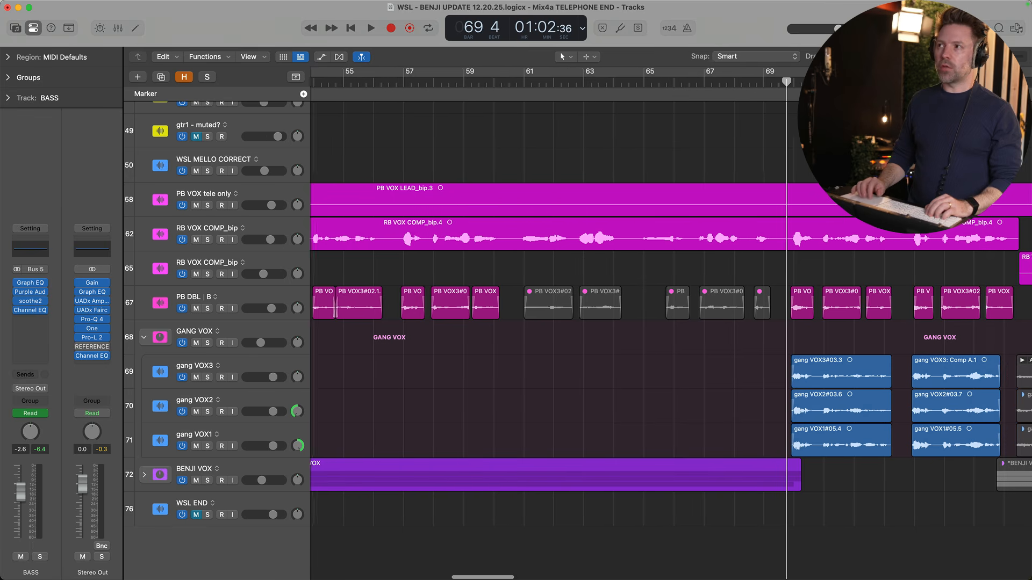
pyautogui.click(790, 84)
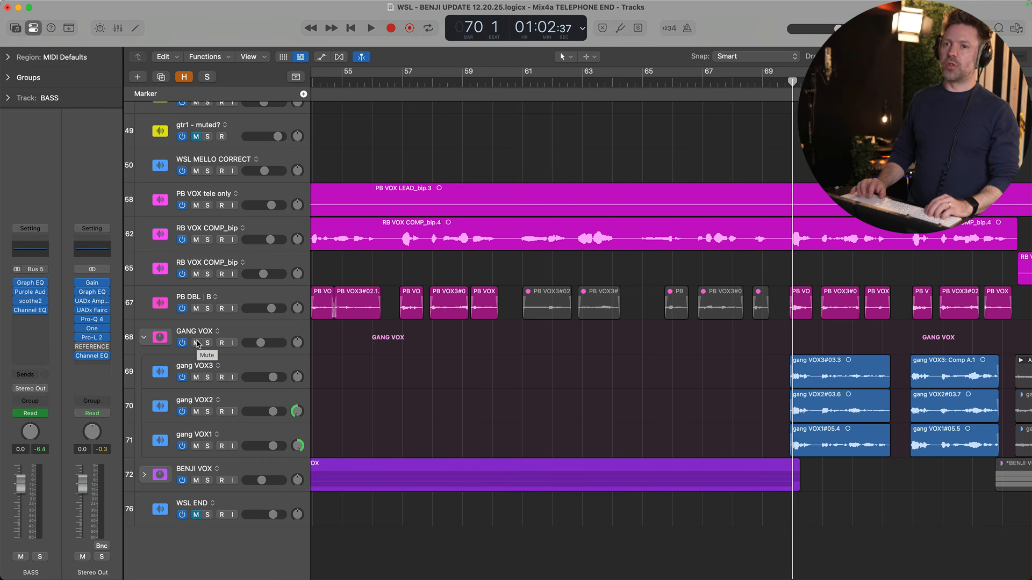
# Audition the mix from bar 70 with the GANG VOX stack muted and unmuted, and return the playhead to bar 69, beat 4.
pyautogui.press('space')
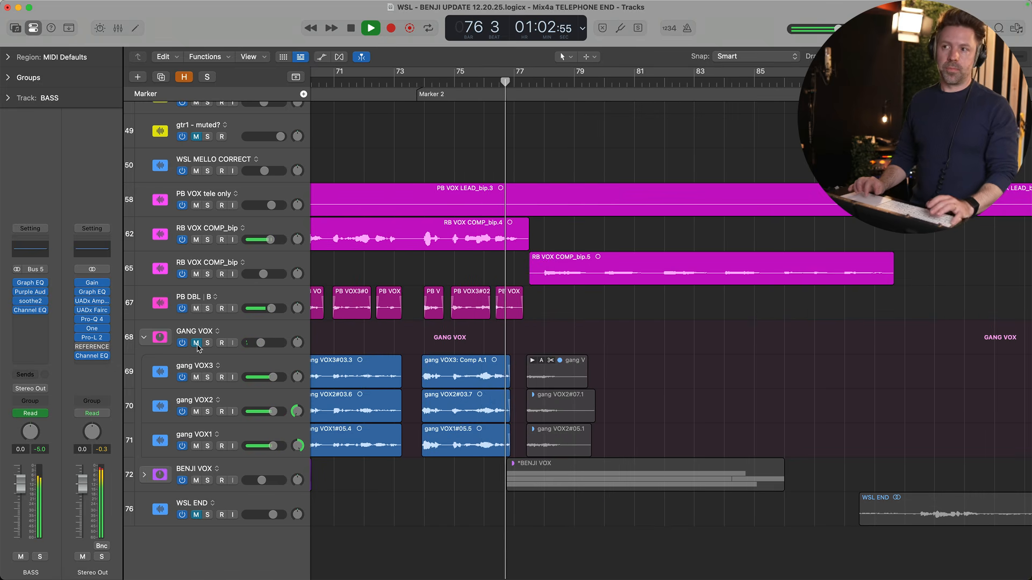
pyautogui.press('space')
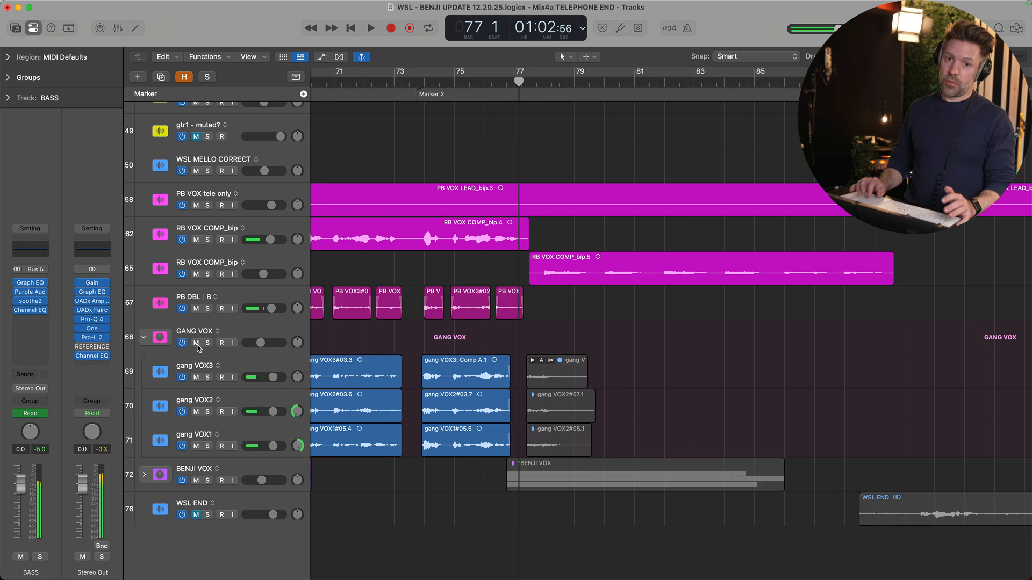
pyautogui.hscroll(-2, 435, 321)
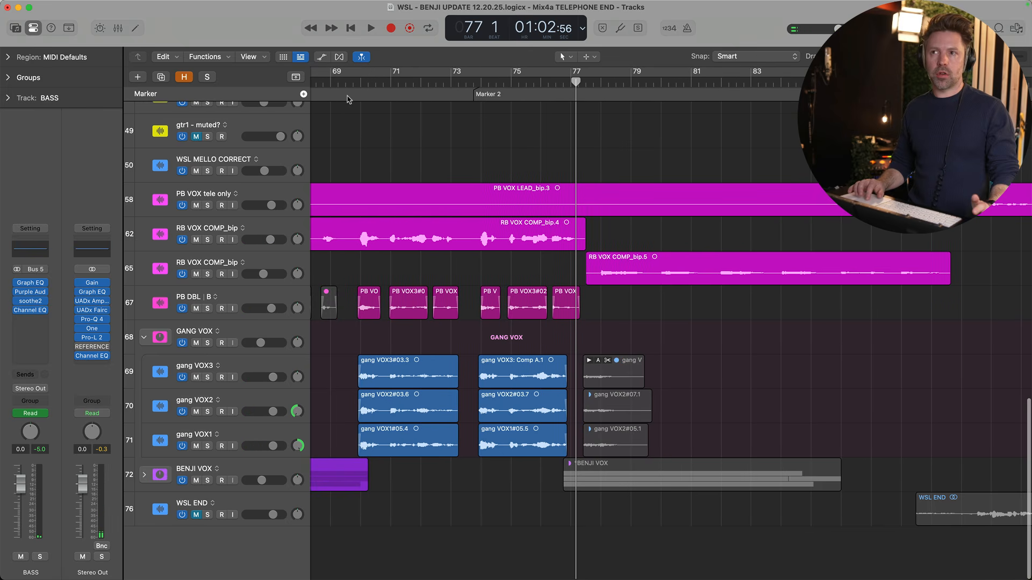
pyautogui.click(354, 83)
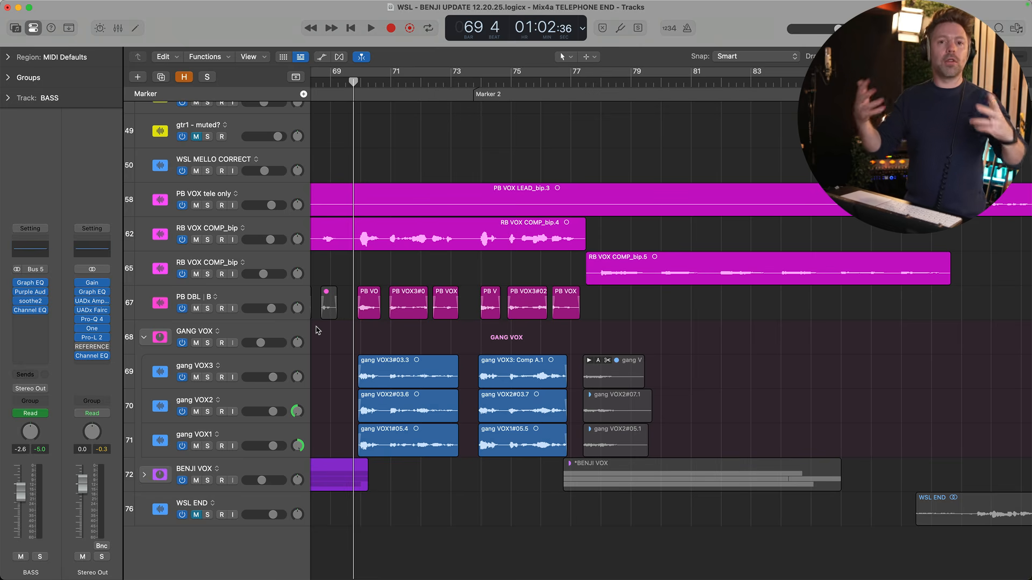
# Solo the gang VOX3, gang VOX2 and gang VOX1 tracks and listen to their first phrase from bar 69.
pyautogui.click(231, 332)
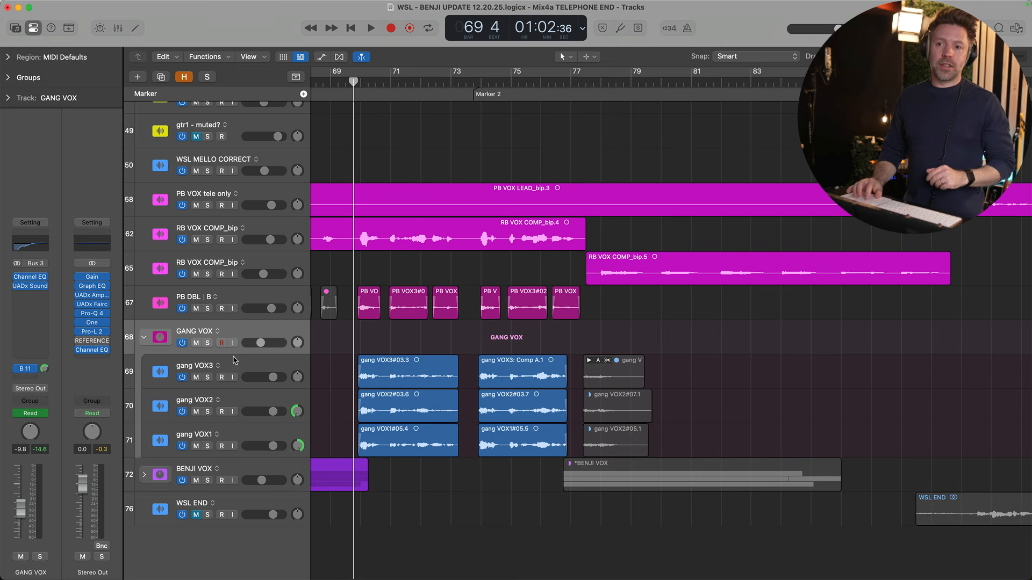
pyautogui.click(238, 373)
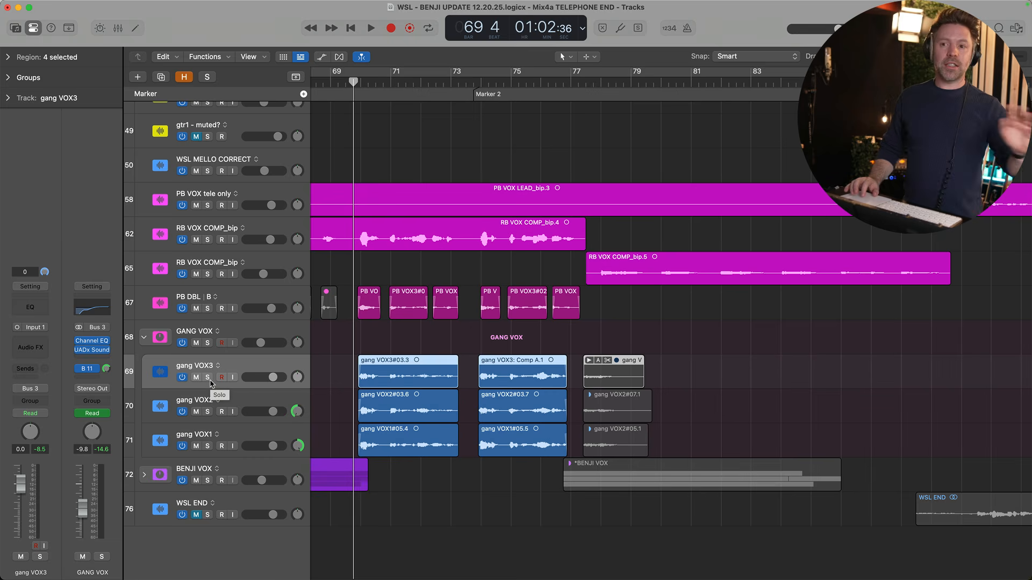
pyautogui.moveTo(208, 378); pyautogui.dragTo(208, 450)
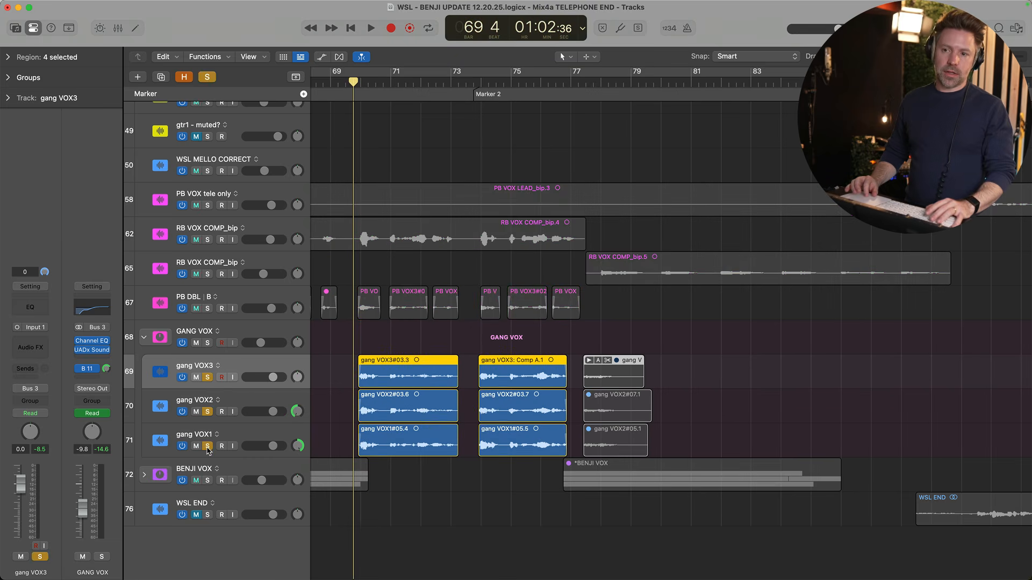
pyautogui.press('space')
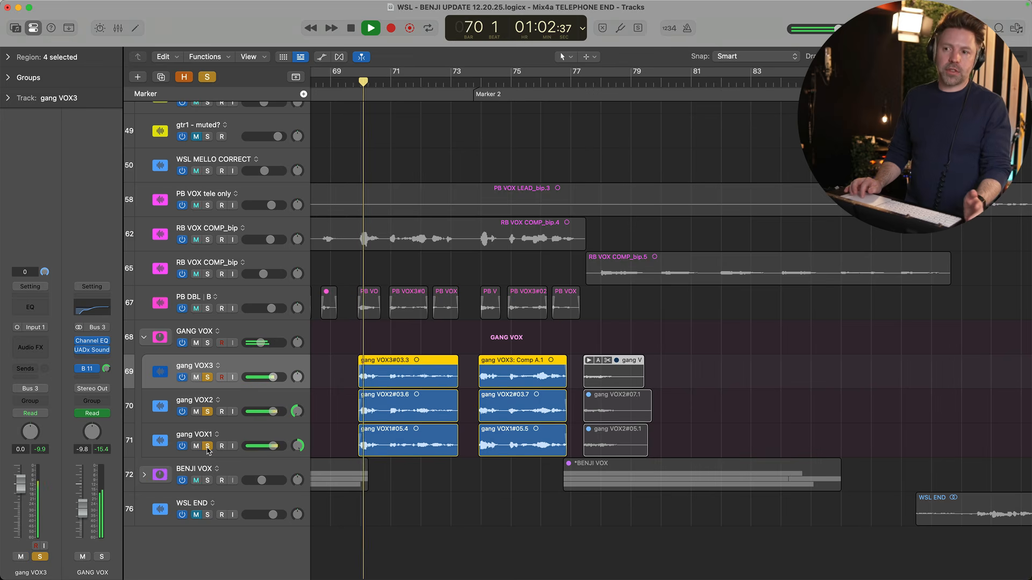
pyautogui.press('space')
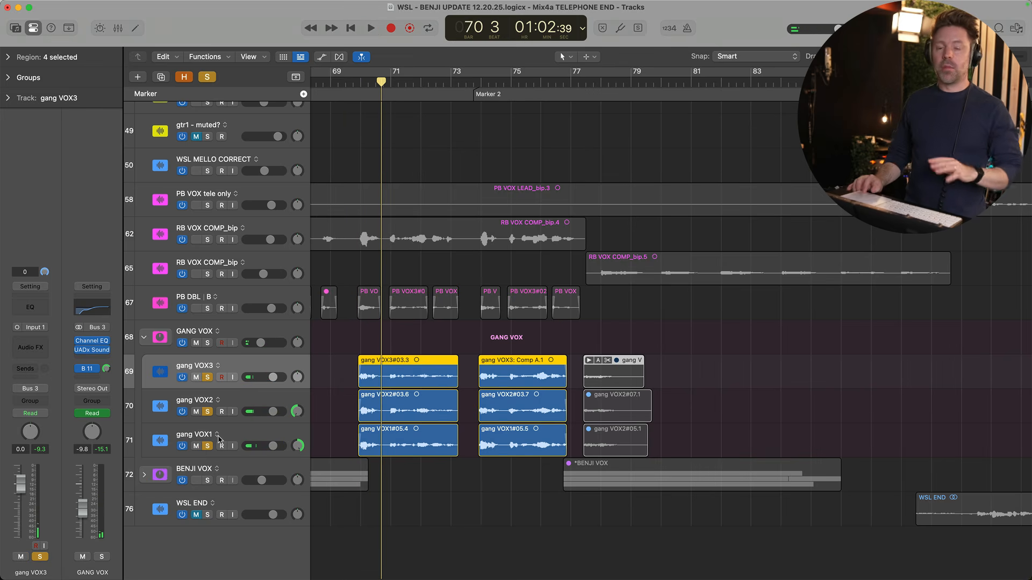
# Compare the soloed gang vocals with the GANG VOX stack's UADx Sound City Studios plug-in bypassed and enabled, and close its window.
pyautogui.click(243, 341)
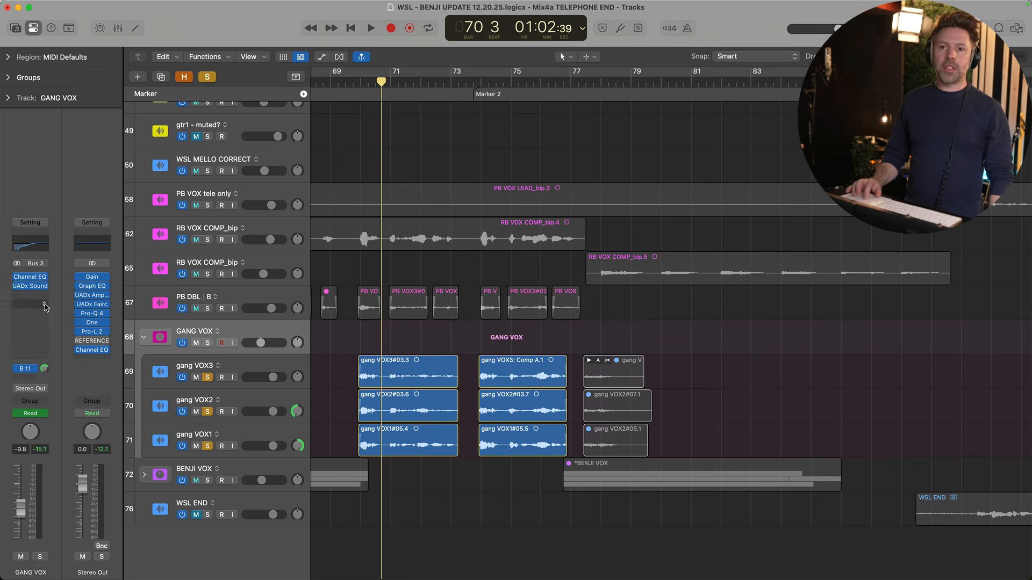
pyautogui.click(30, 286)
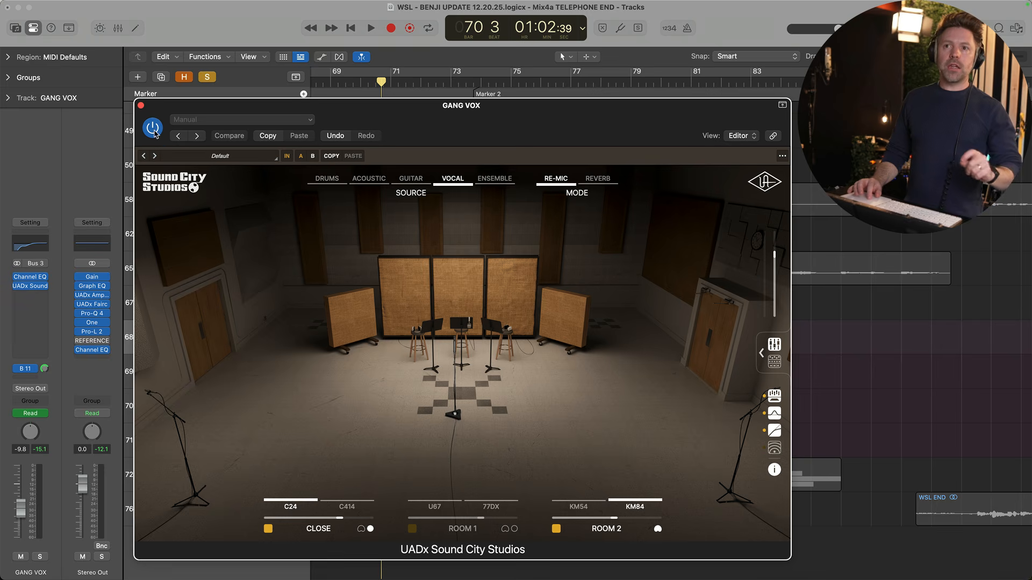
pyautogui.click(153, 130)
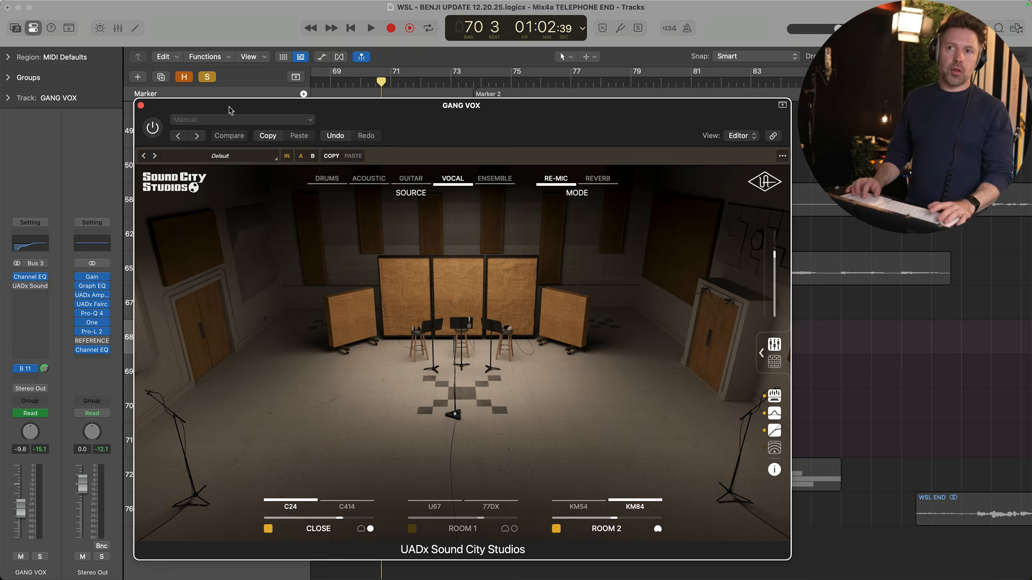
pyautogui.press('space')
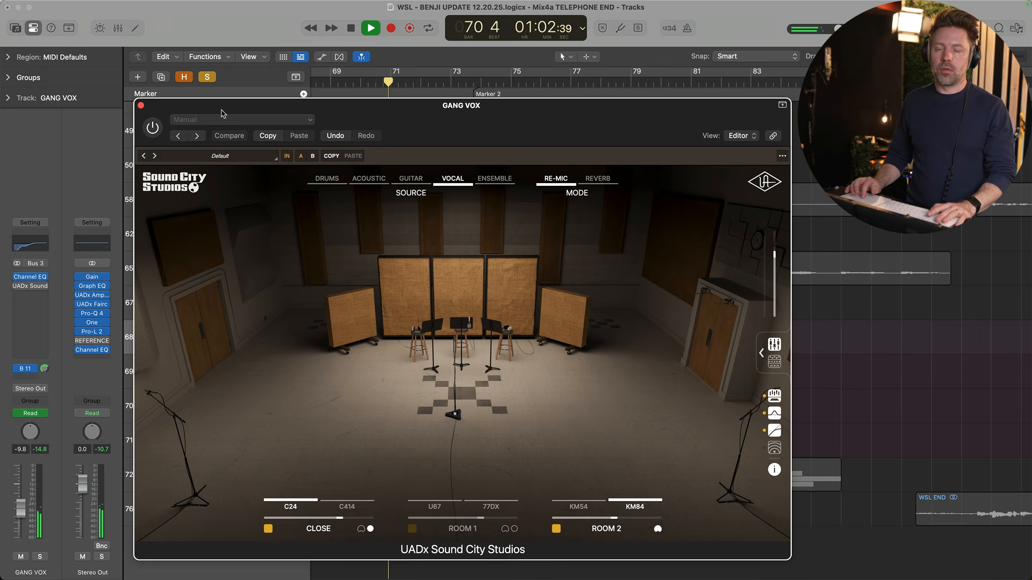
pyautogui.click(152, 129)
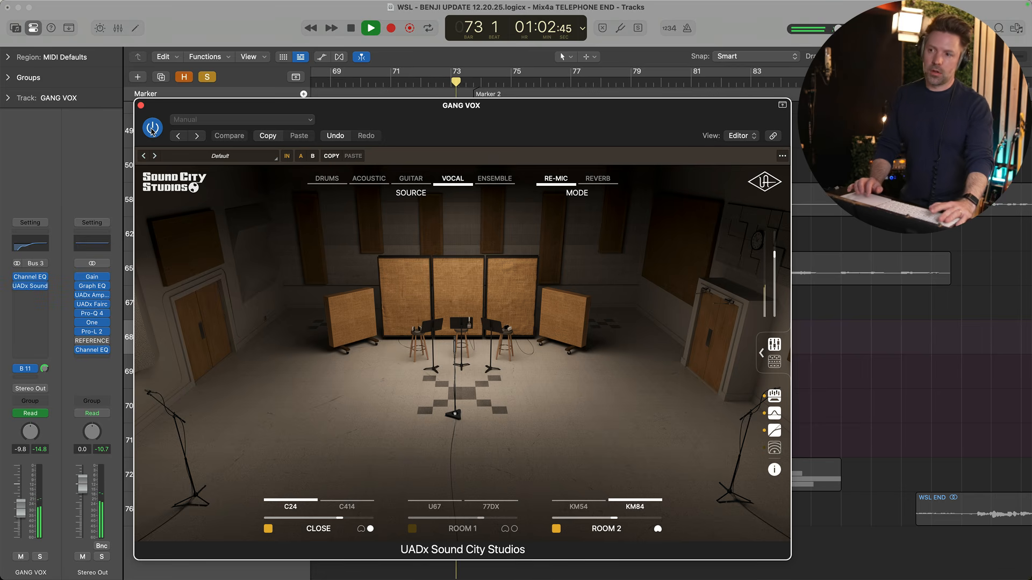
pyautogui.press('space')
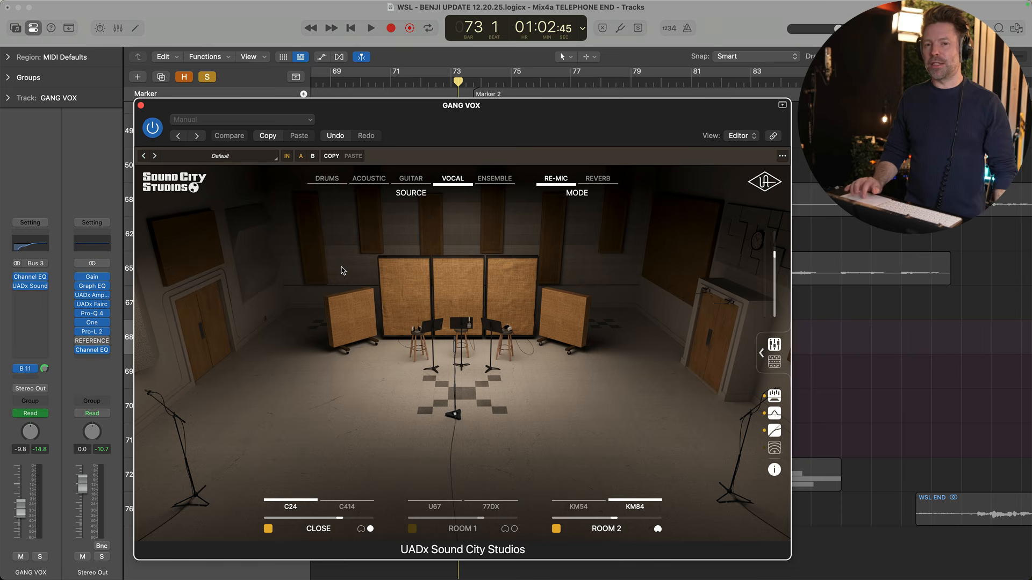
pyautogui.click(141, 106)
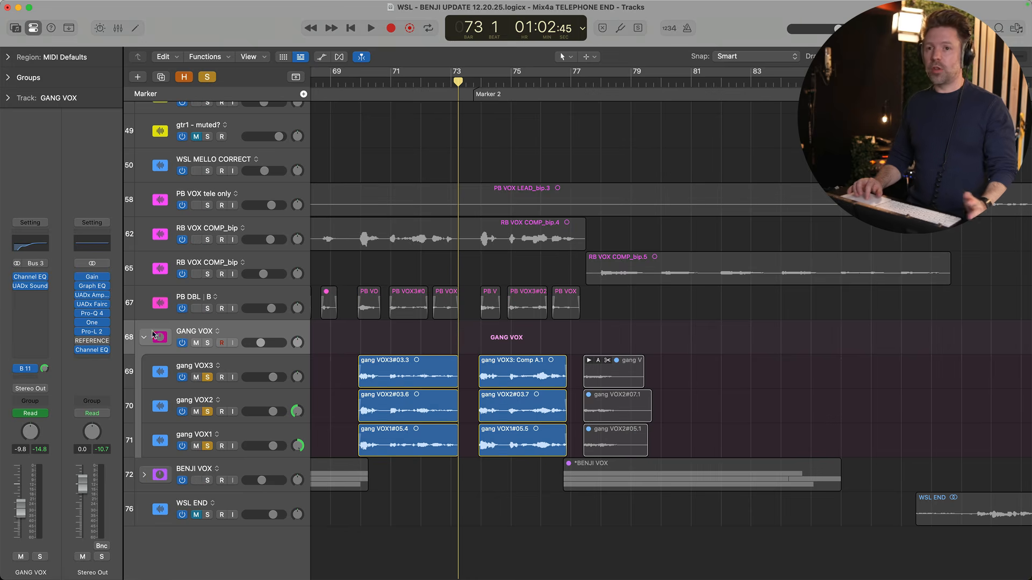
pyautogui.press('v')
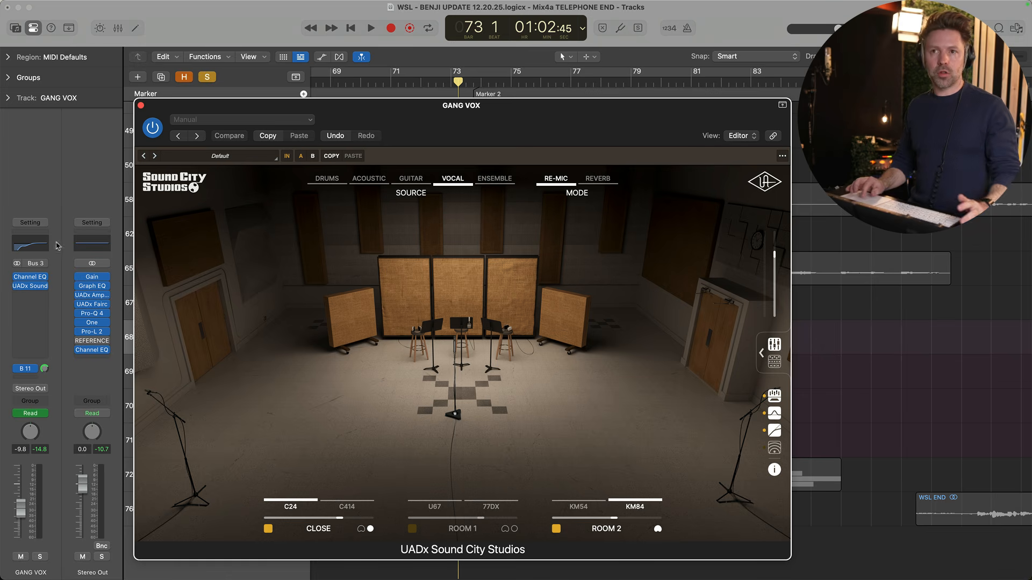
pyautogui.click(141, 105)
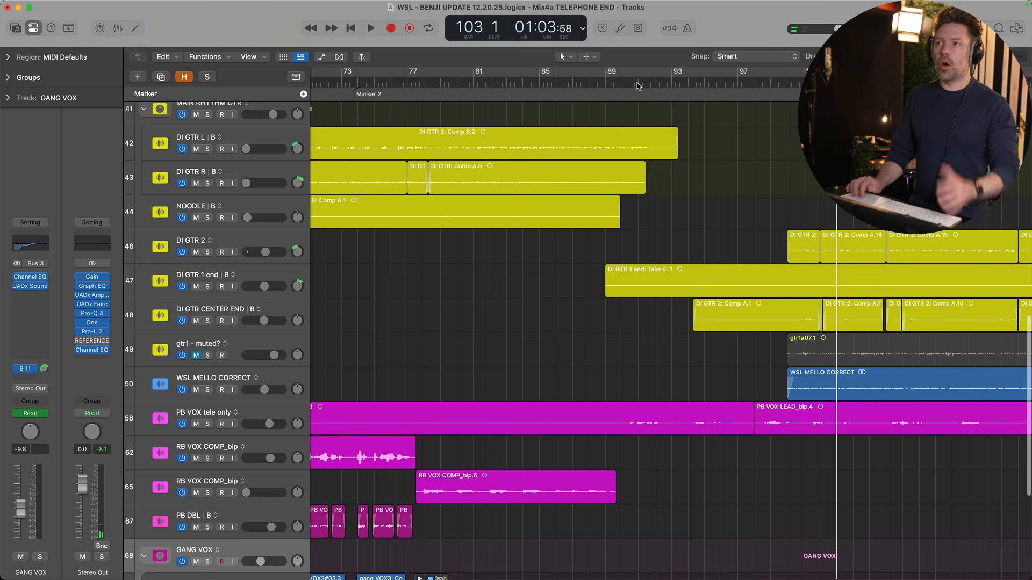
# Play the song's end section from bar 90 to bar 108, following the end guitar, WSL MELLO CORRECT and PB VOX tele only regions.
pyautogui.moveTo(654, 87); pyautogui.dragTo(626, 85)
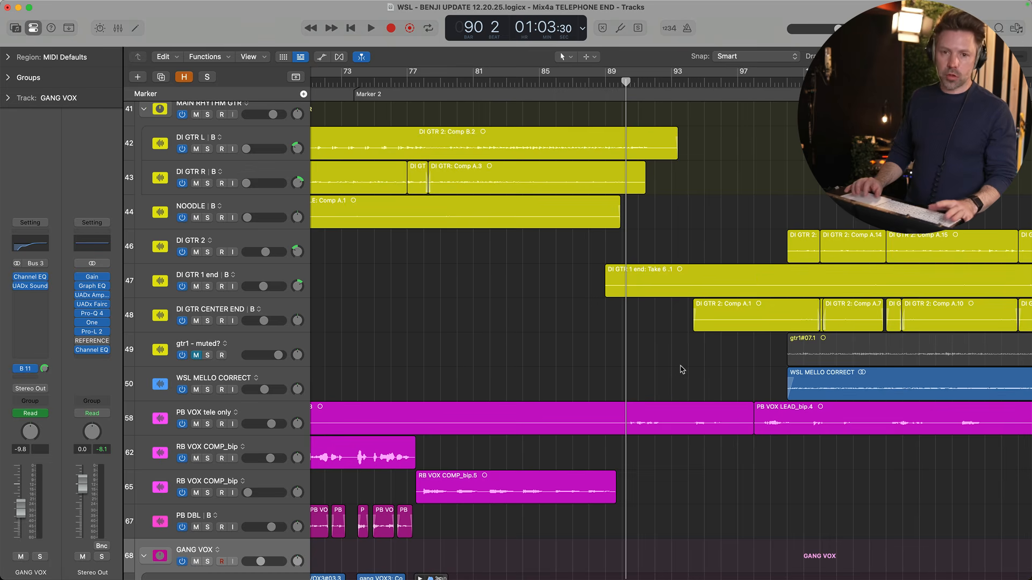
pyautogui.press('space')
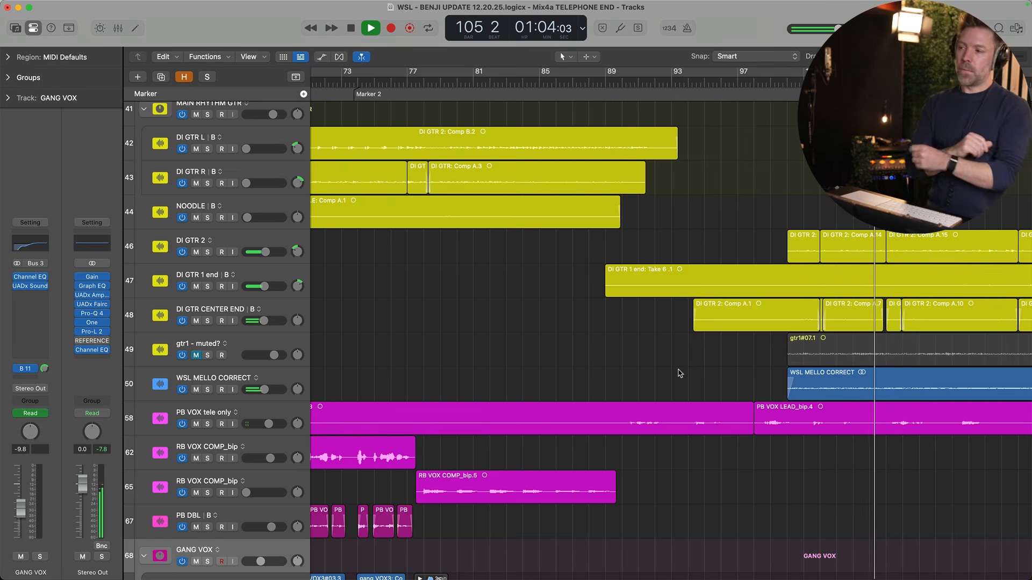
pyautogui.hscroll(10, 680, 373)
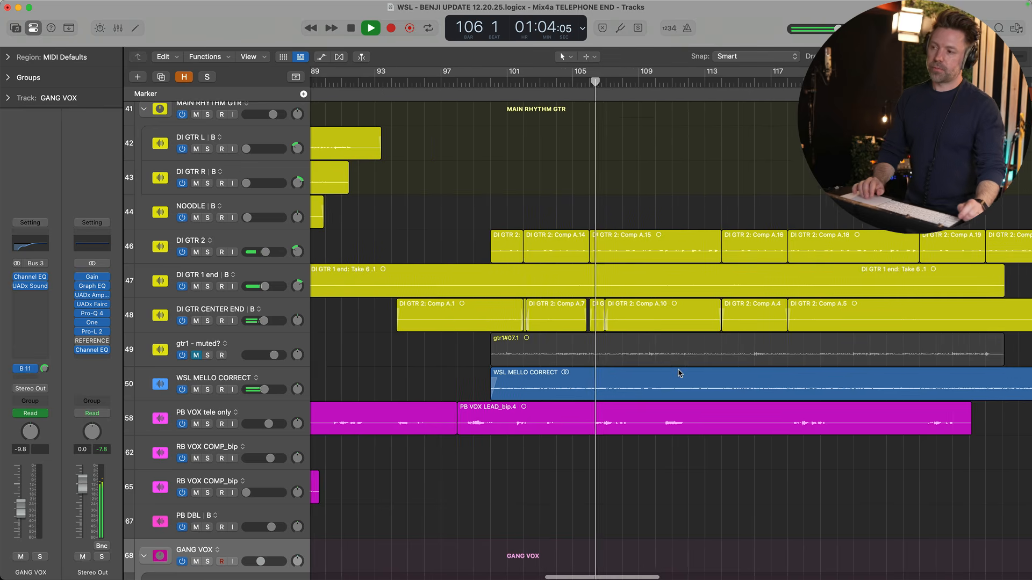
pyautogui.hscroll(-1, 680, 374)
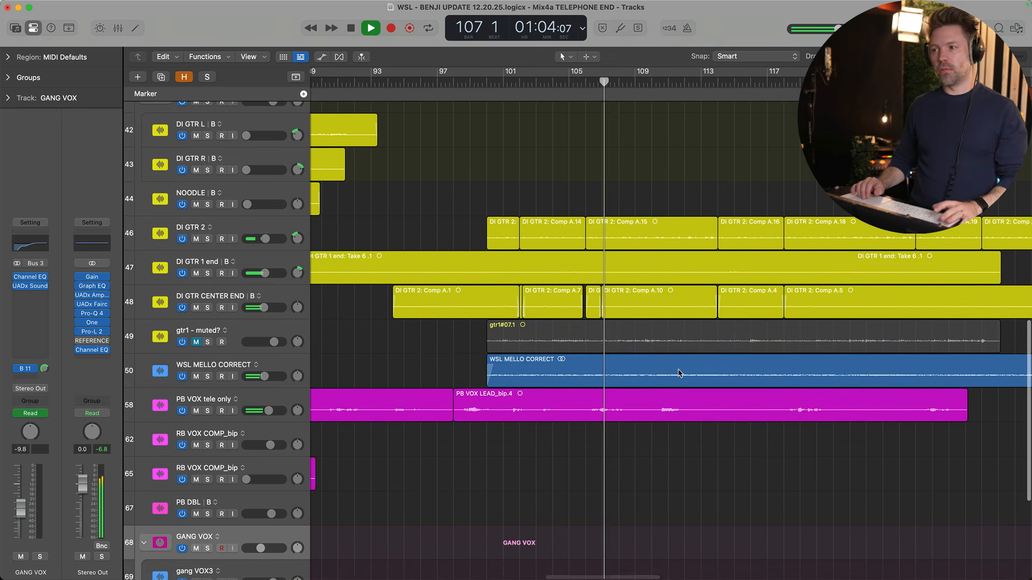
pyautogui.hscroll(5, 678, 373)
pyautogui.hscroll(-1, 678, 372)
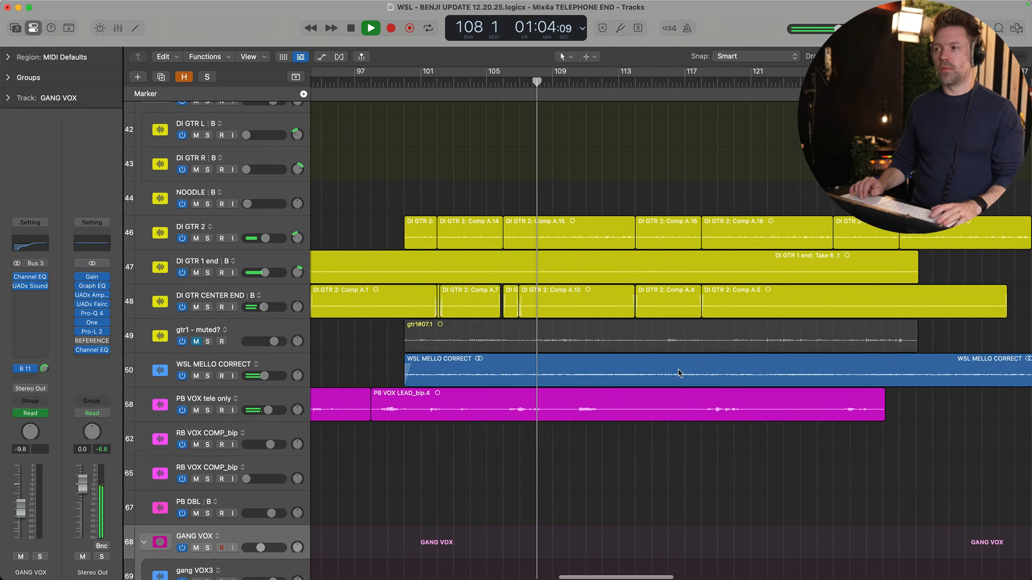
pyautogui.hscroll(-1, 679, 372)
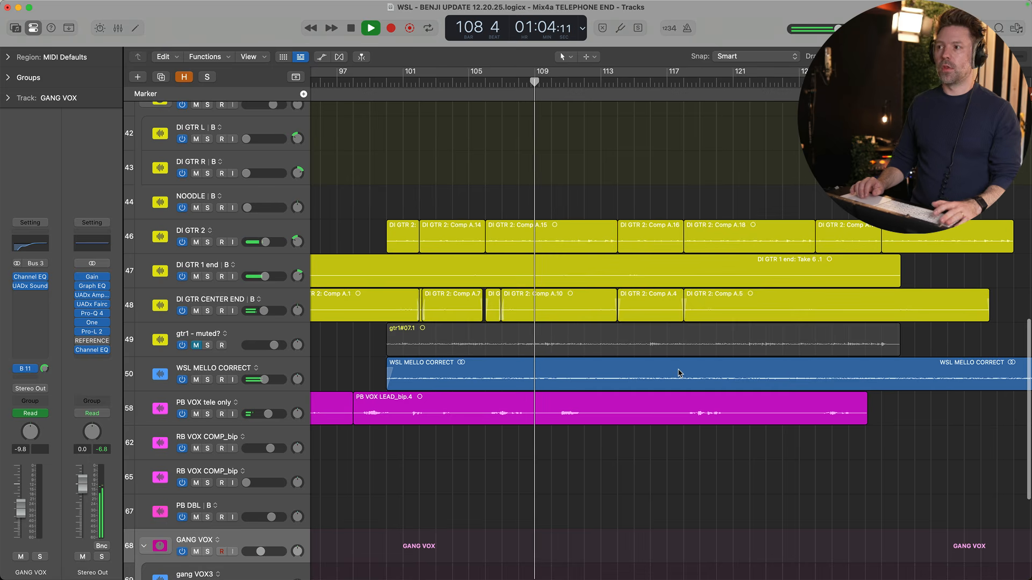
pyautogui.press('space')
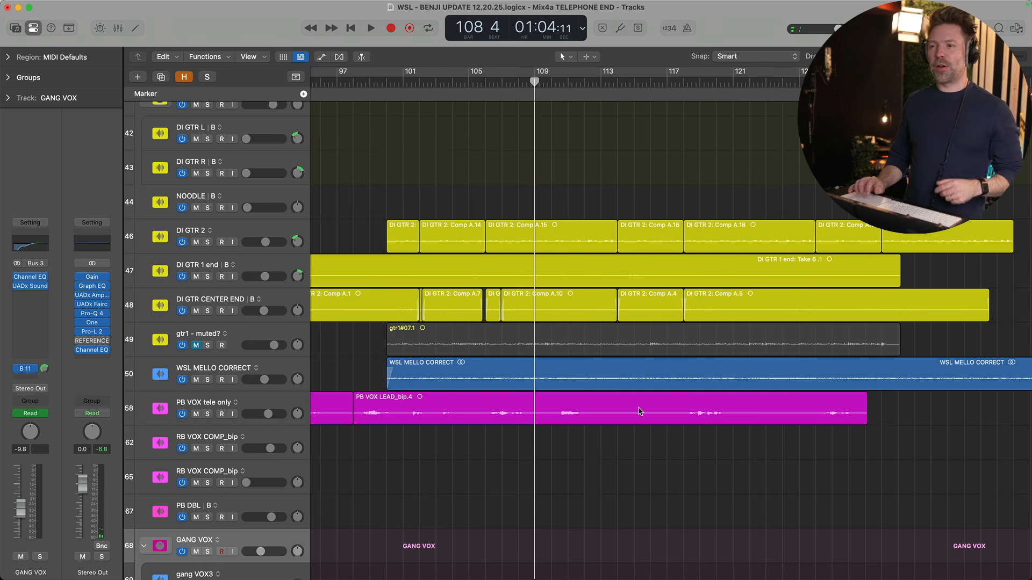
# Select the WSL MELLO CORRECT region and listen to the song's ending from bar 129, beat 3, to bar 136.
pyautogui.hscroll(3, 593, 444)
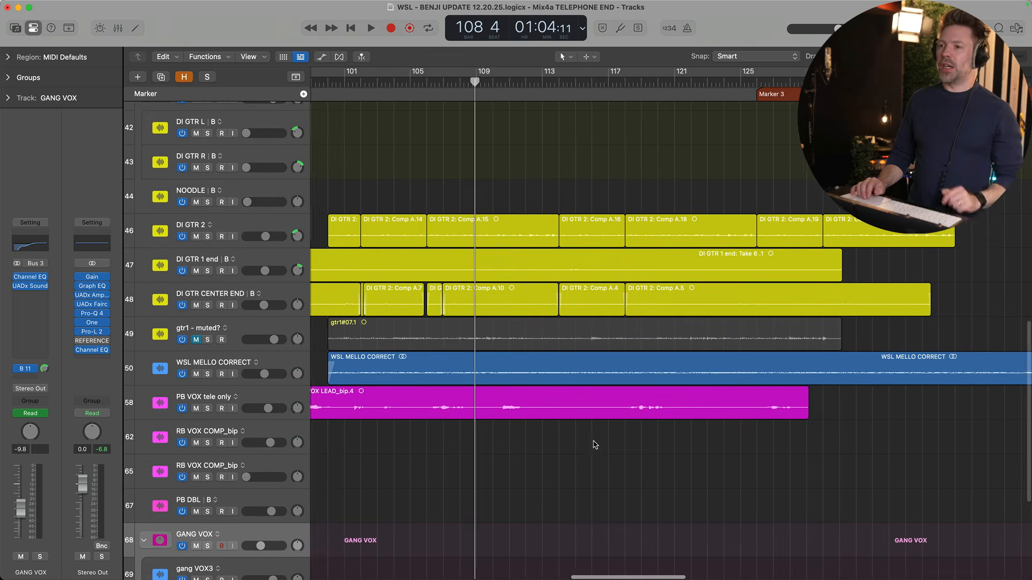
pyautogui.click(446, 371)
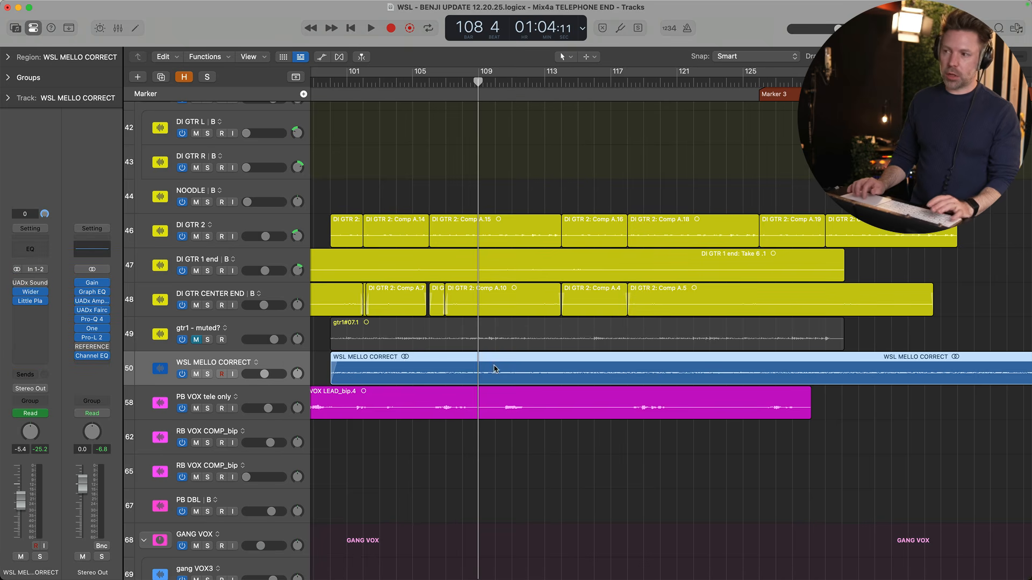
pyautogui.click(817, 82)
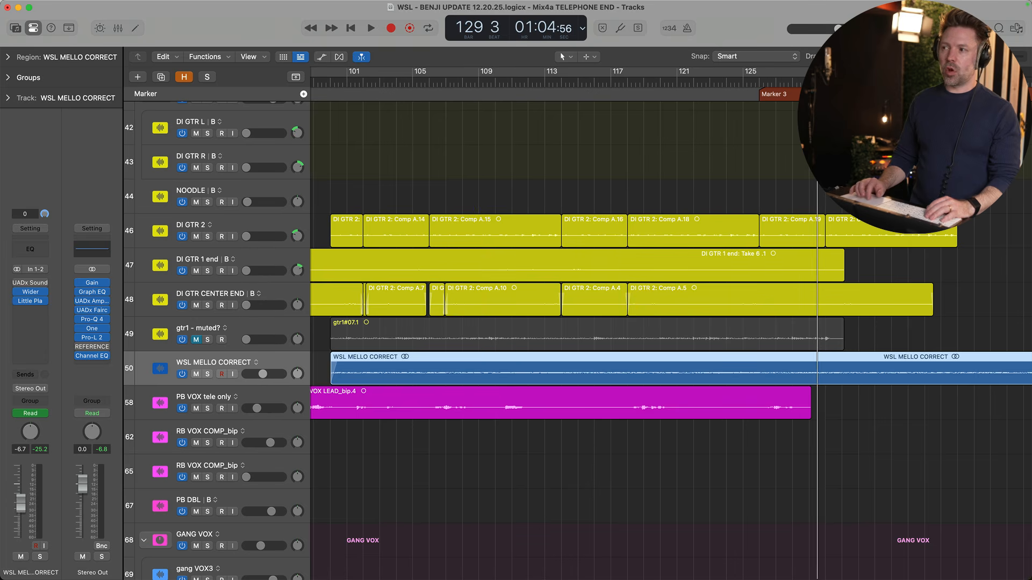
pyautogui.press('space')
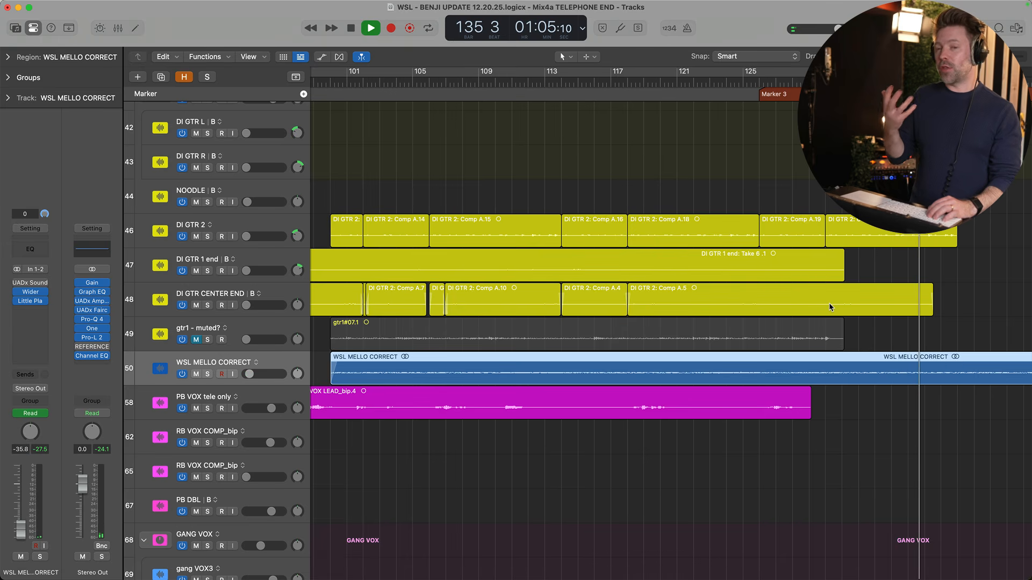
pyautogui.press('space')
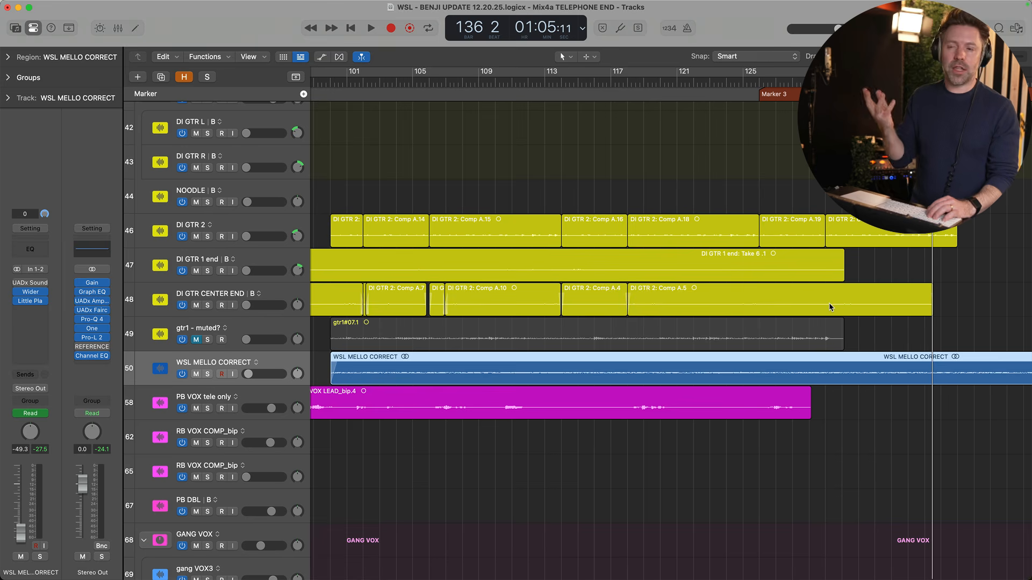
# Listen to the WSL MELLO CORRECT part in the mix from bar 122, beat 4.
pyautogui.click(705, 84)
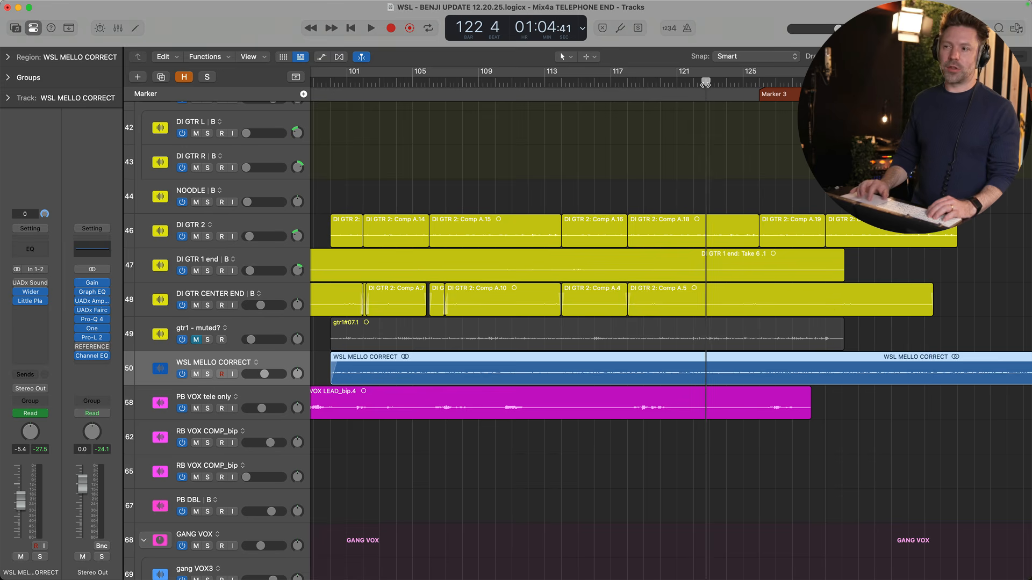
pyautogui.press('space')
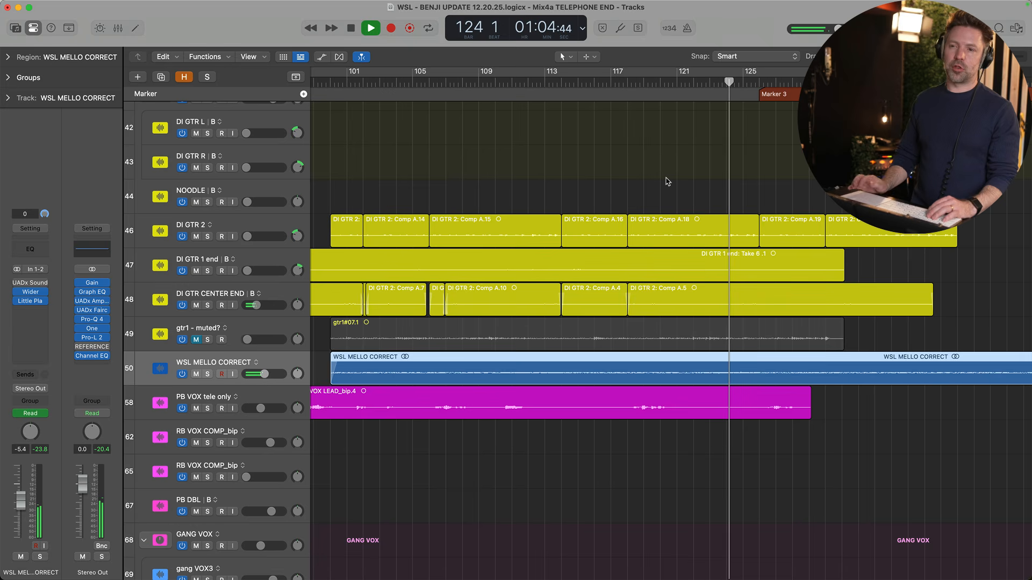
pyautogui.press('space')
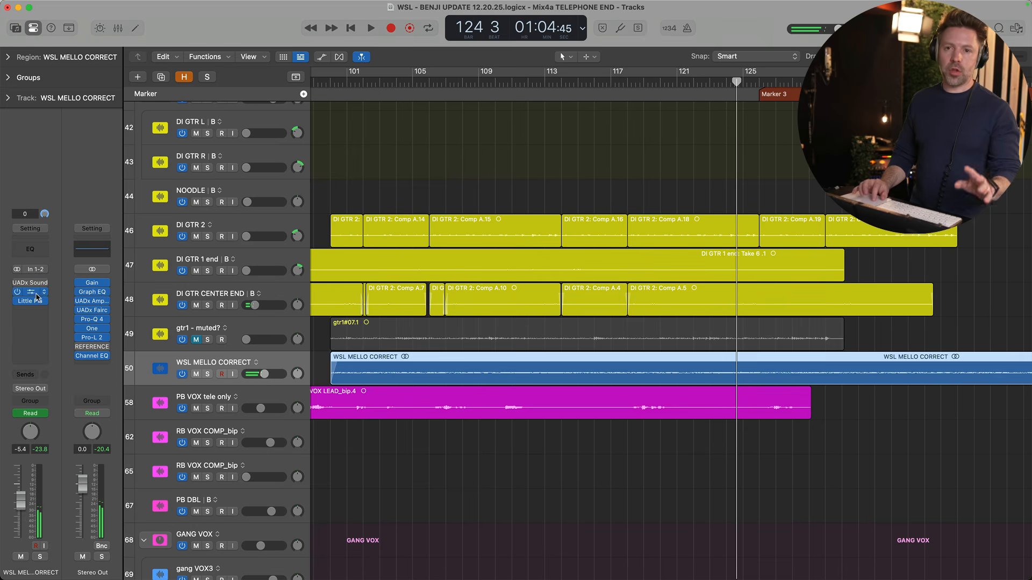
# Examine the WSL MELLO CORRECT track's Wider and Little Plate plug-ins, replaying the passage while Wider is open.
pyautogui.click(33, 294)
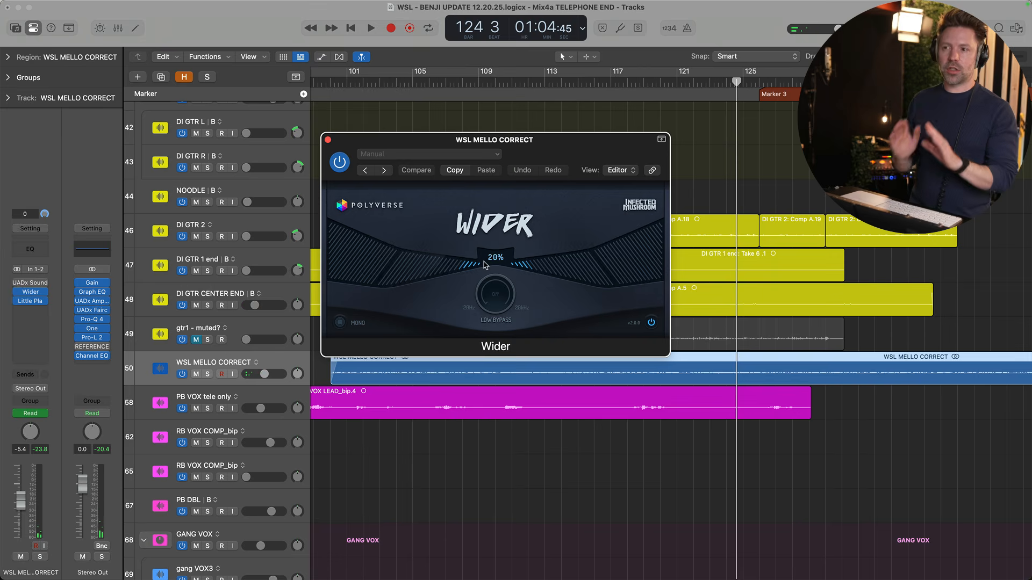
pyautogui.press('space')
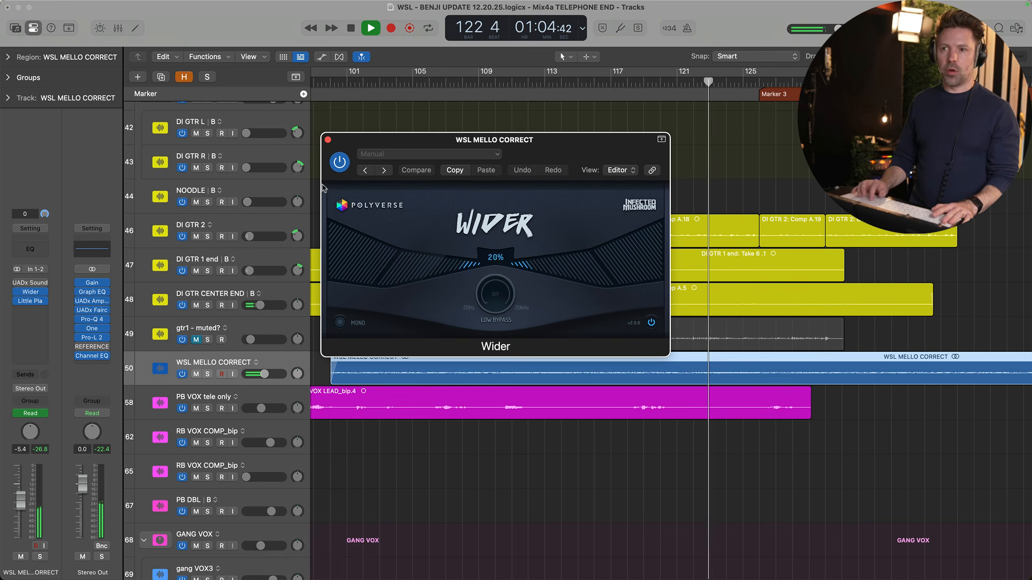
pyautogui.moveTo(22, 305)
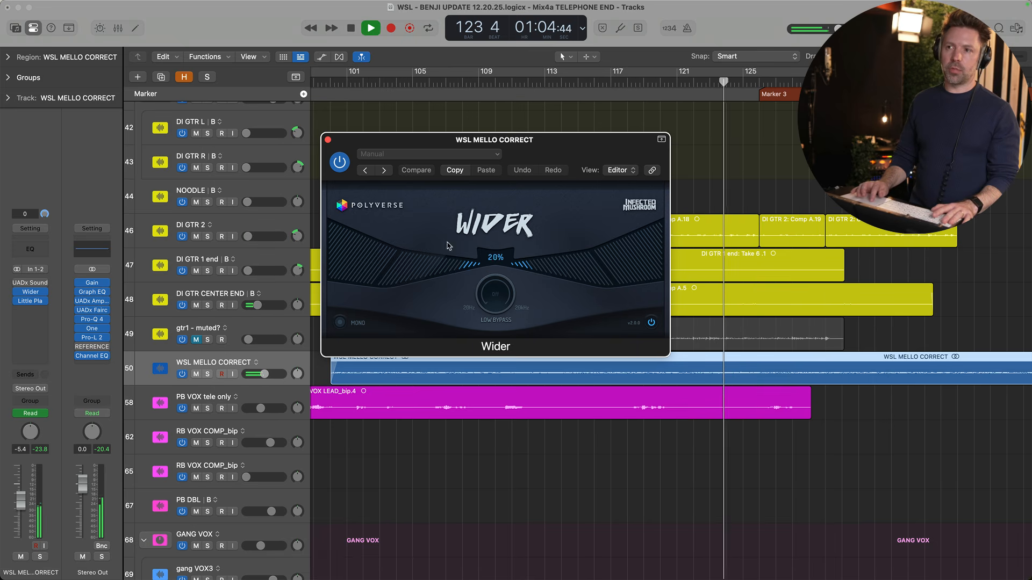
pyautogui.press('space')
pyautogui.click(327, 139)
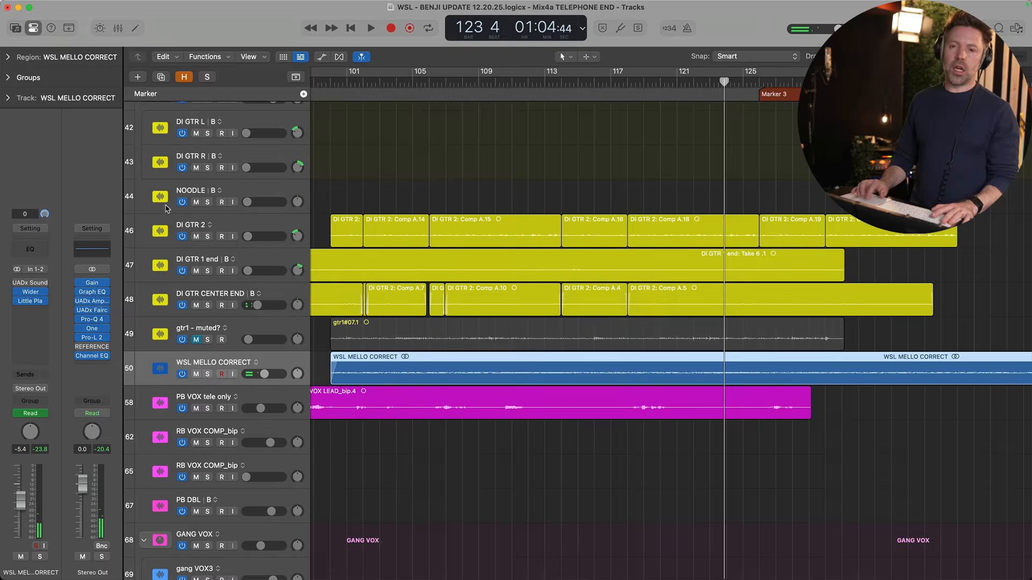
pyautogui.click(34, 301)
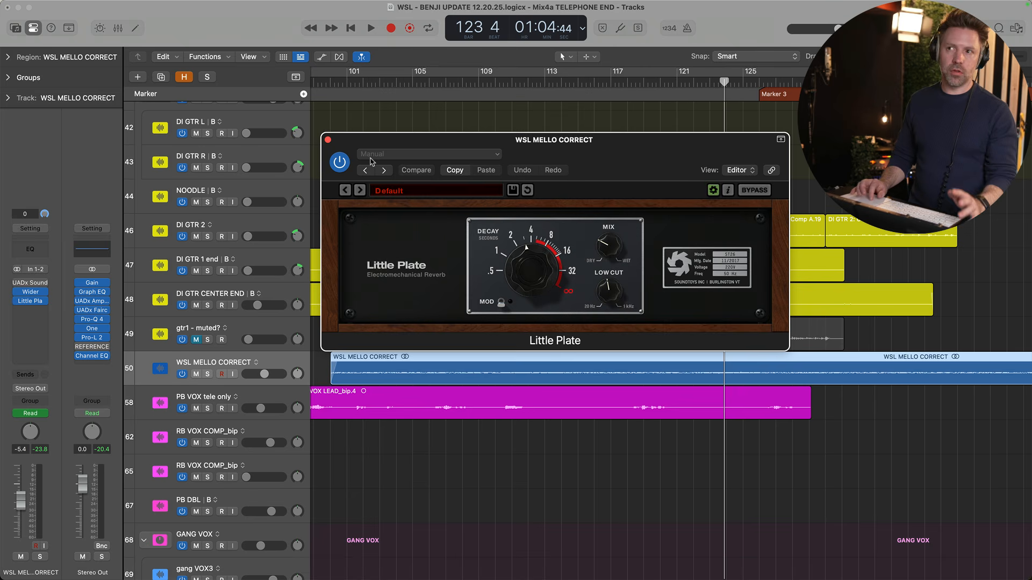
pyautogui.click(327, 140)
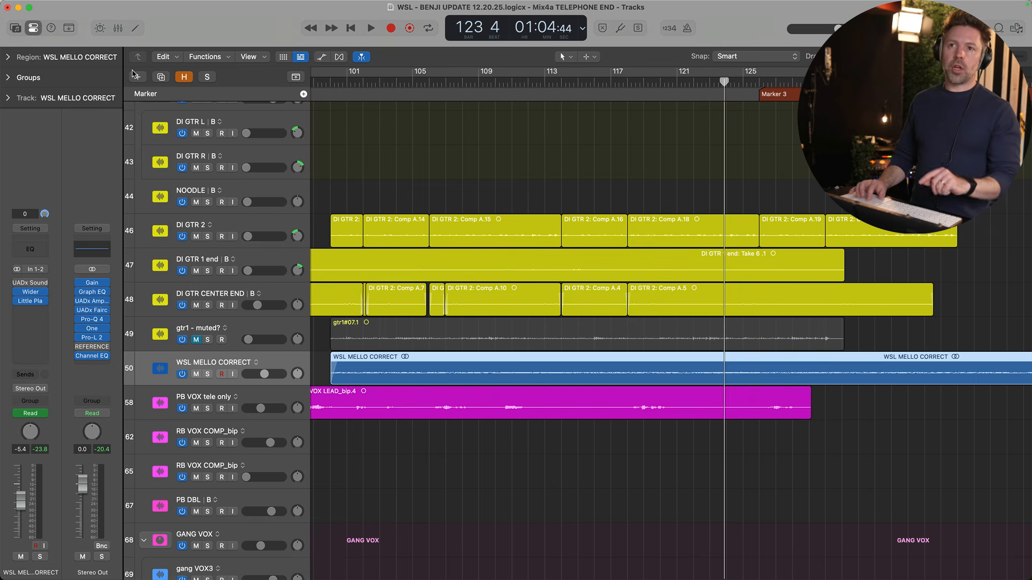
# Create one software instrument track below WSL MELLO CORRECT and load Vintage Mellotron as its instrument.
pyautogui.click(137, 78)
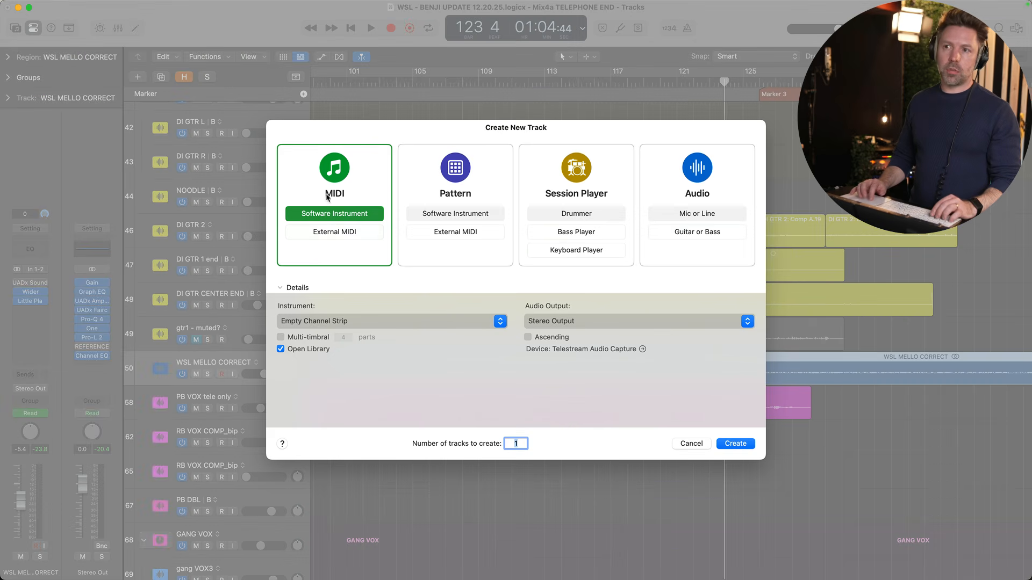
pyautogui.click(735, 443)
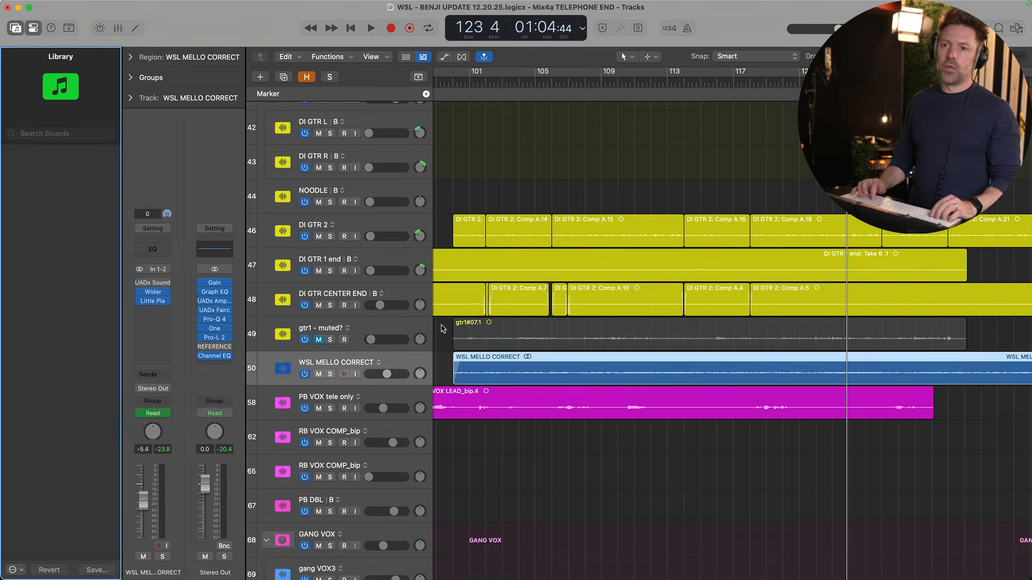
pyautogui.click(164, 269)
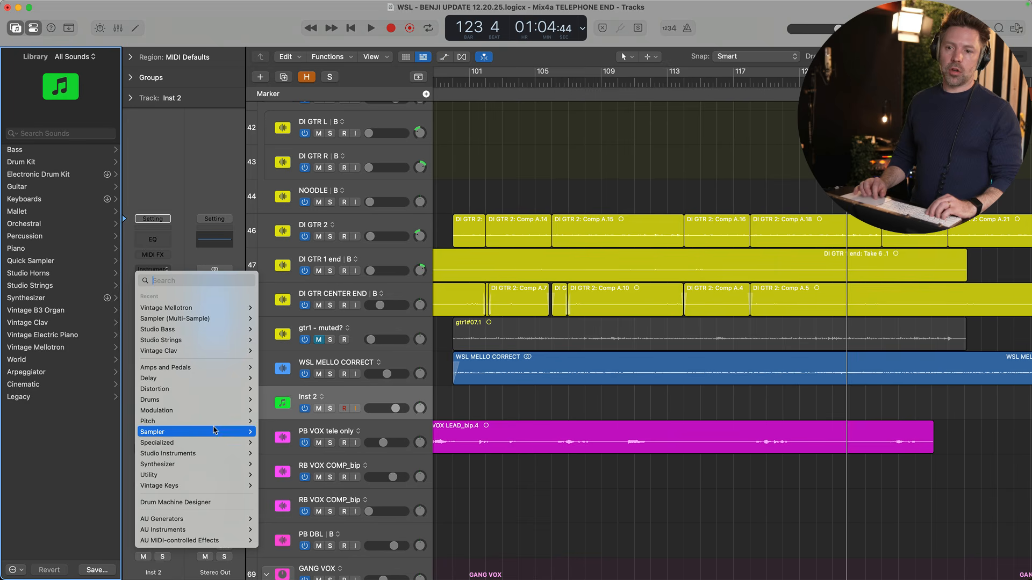
pyautogui.moveTo(211, 486)
pyautogui.click(307, 519)
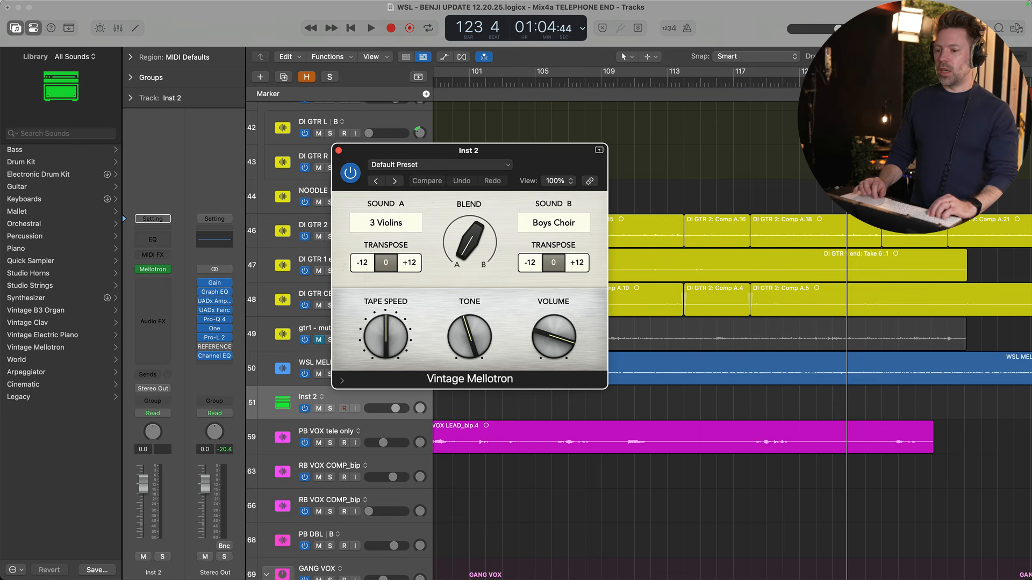
# Play a few test notes on the Inst 2 Mellotron with Musical Typing and solo its track.
pyautogui.press('super+k')
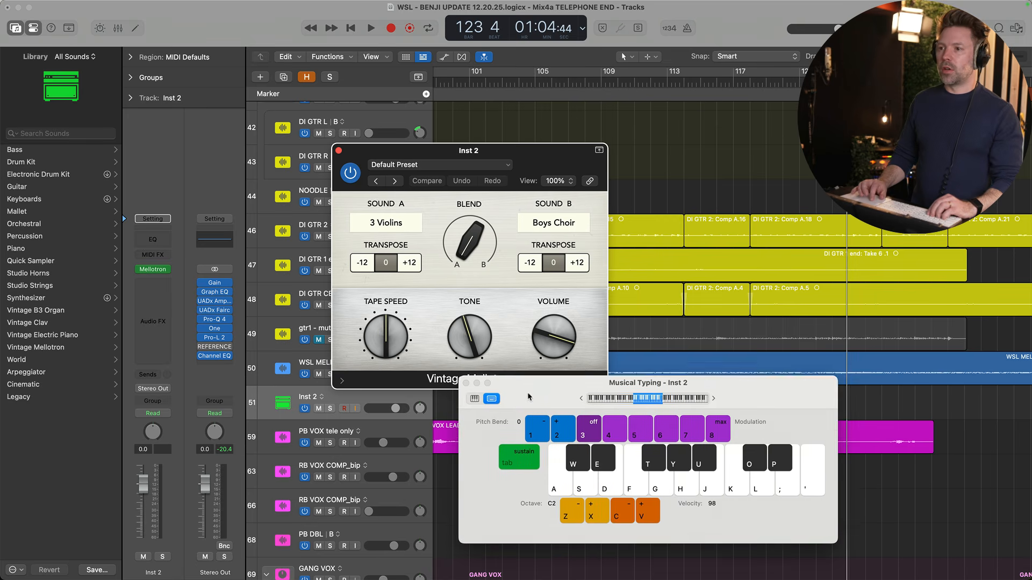
pyautogui.moveTo(546, 384); pyautogui.dragTo(454, 402)
pyautogui.press('a')
pyautogui.press('s')
pyautogui.press('f')
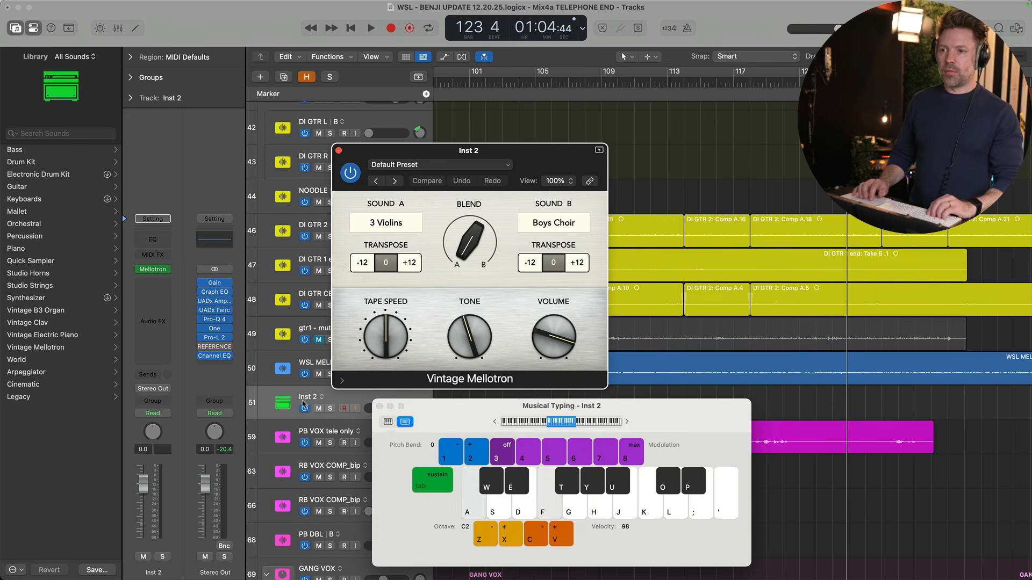
pyautogui.click(330, 409)
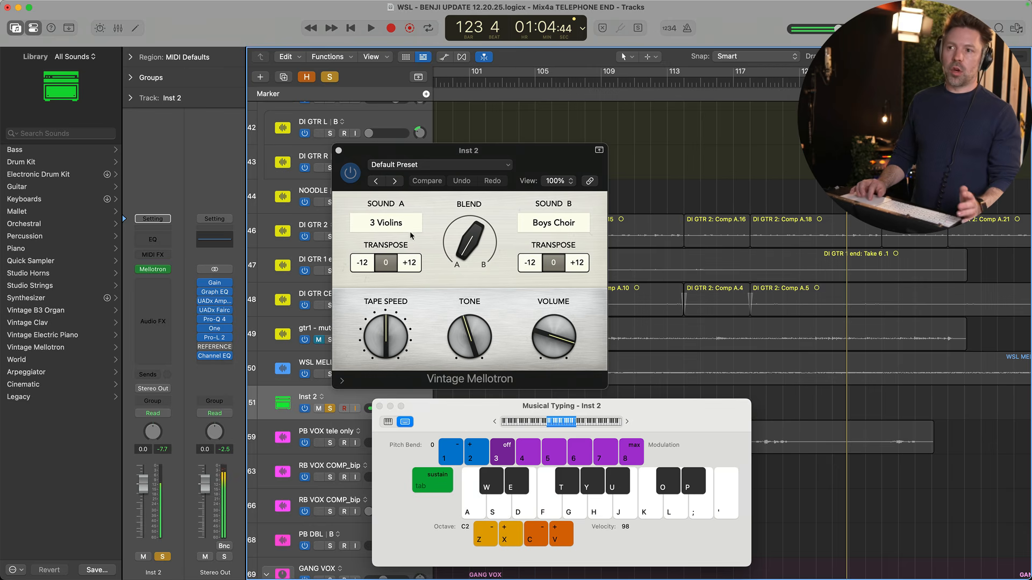
# Set both Mellotron sounds to String Section, transpose Sound B by +12, and turn the blend toward B.
pyautogui.click(548, 225)
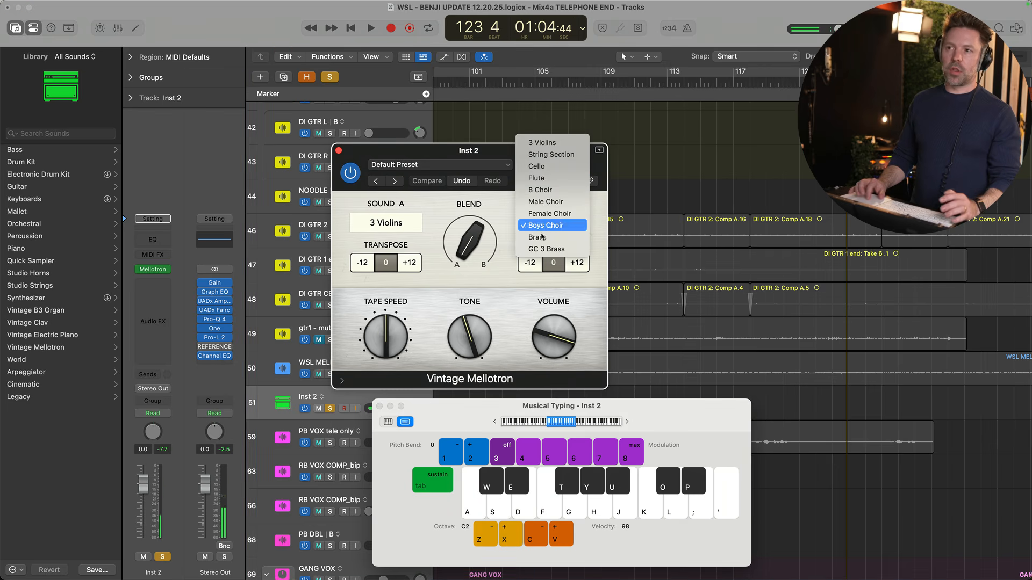
pyautogui.click(551, 154)
pyautogui.click(391, 230)
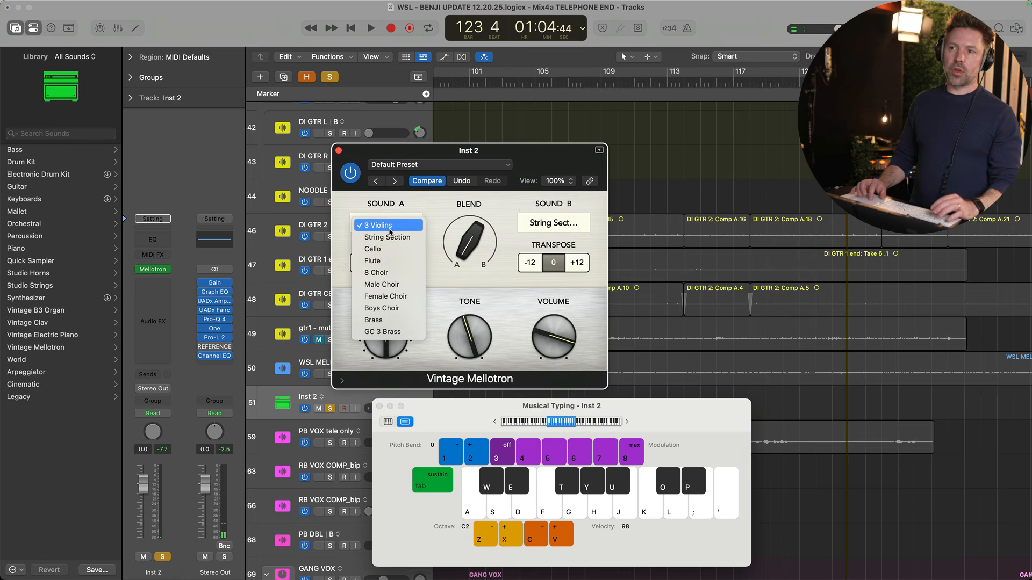
pyautogui.click(391, 237)
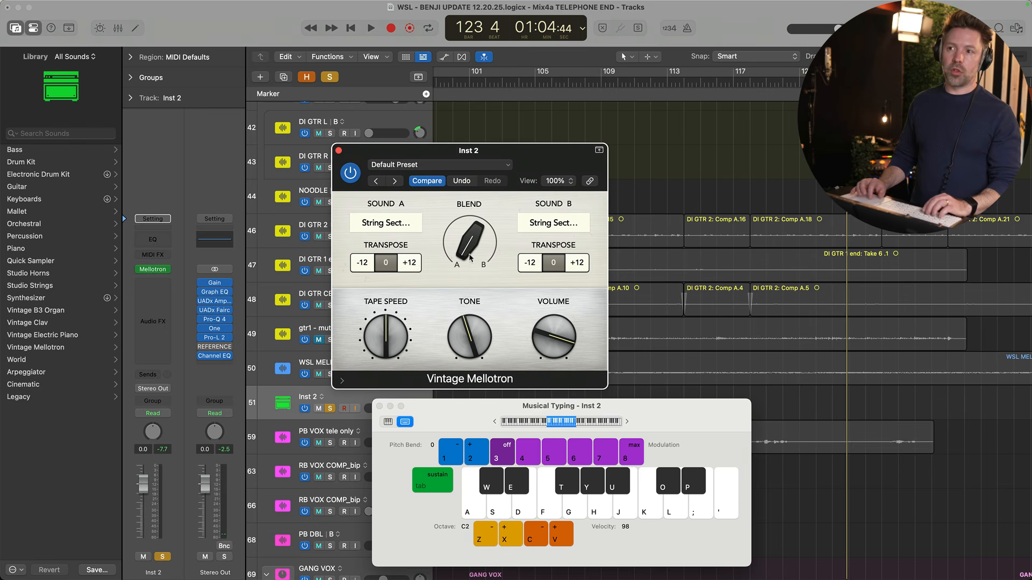
pyautogui.click(576, 263)
pyautogui.moveTo(477, 250); pyautogui.dragTo(482, 205)
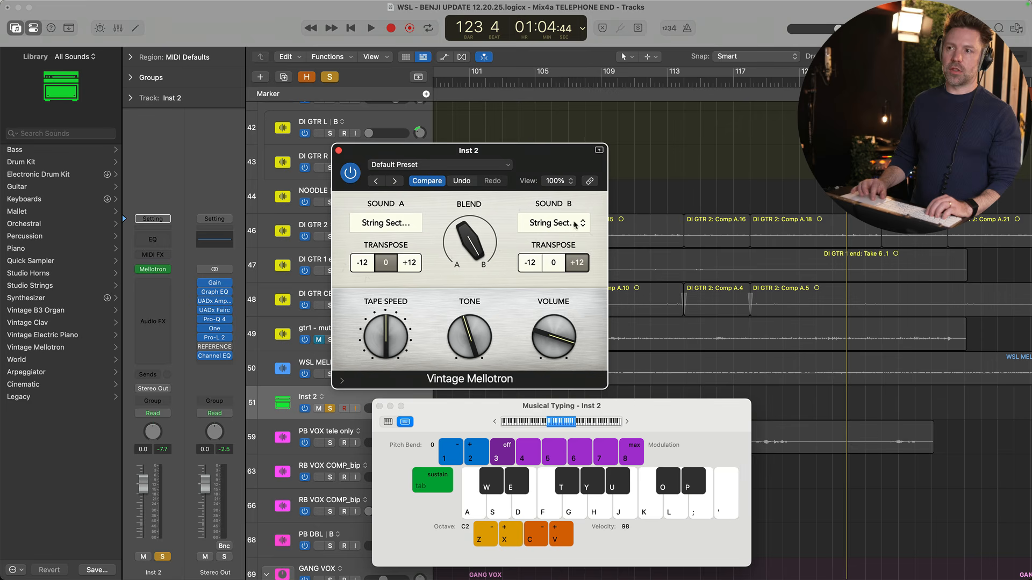
# Play low and high test notes to audition the blended String Section sound.
pyautogui.press('a')
pyautogui.press('s')
pyautogui.press('d')
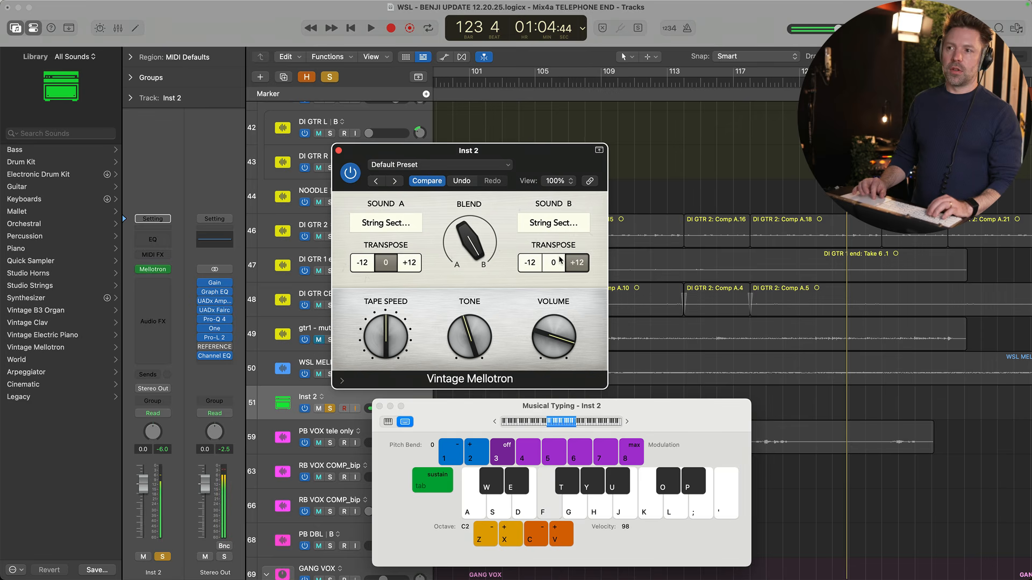
pyautogui.moveTo(556, 305)
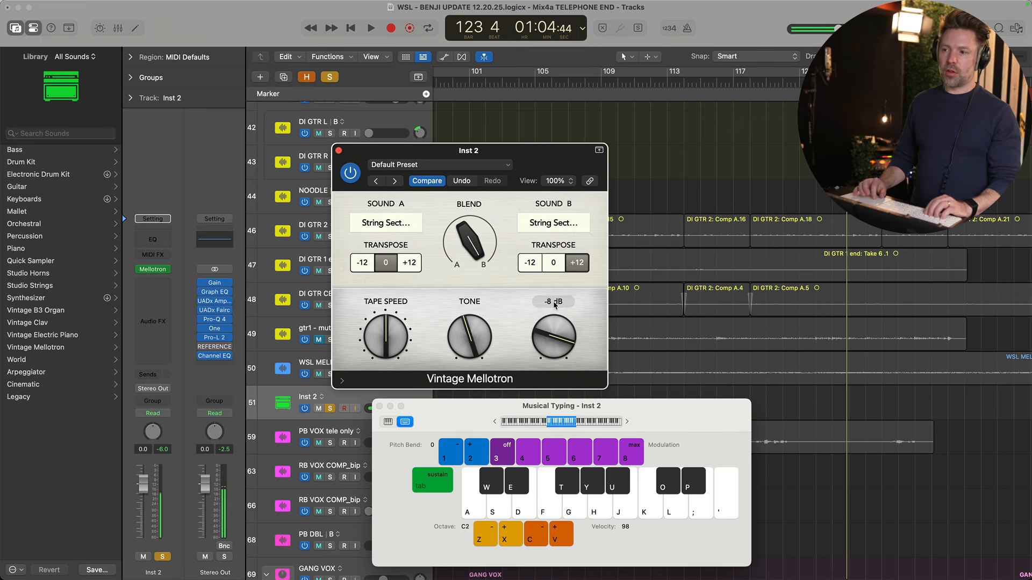
pyautogui.press('k')
pyautogui.press('l')
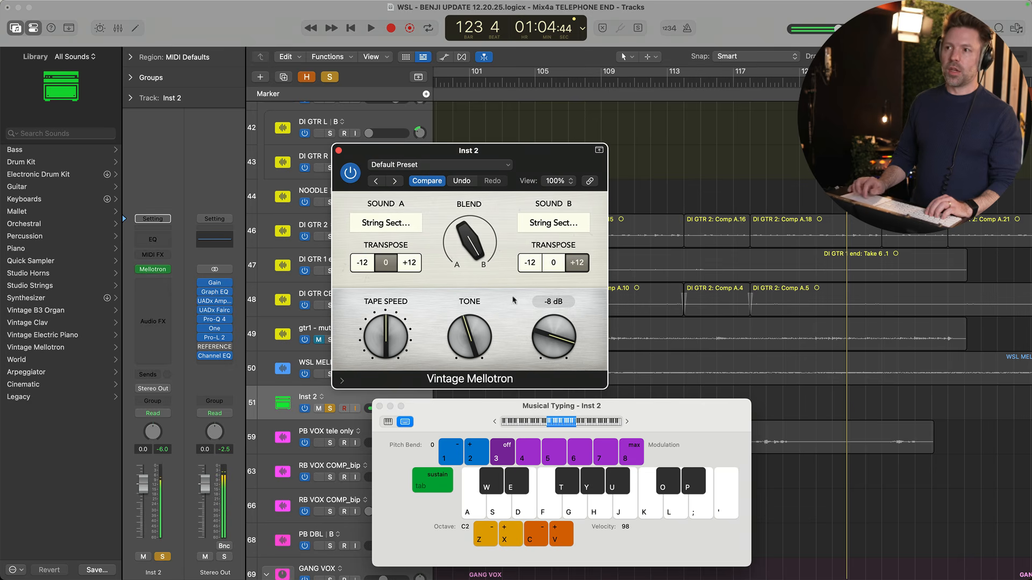
# Ease the Mellotron's blend back toward the middle and play a short run of notes to hear it.
pyautogui.moveTo(470, 249)
pyautogui.mouseDown()
pyautogui.moveTo(457, 279)
pyautogui.moveTo(464, 263)
pyautogui.mouseUp()
pyautogui.press('a')
pyautogui.press('s')
pyautogui.press('d')
pyautogui.press('f')
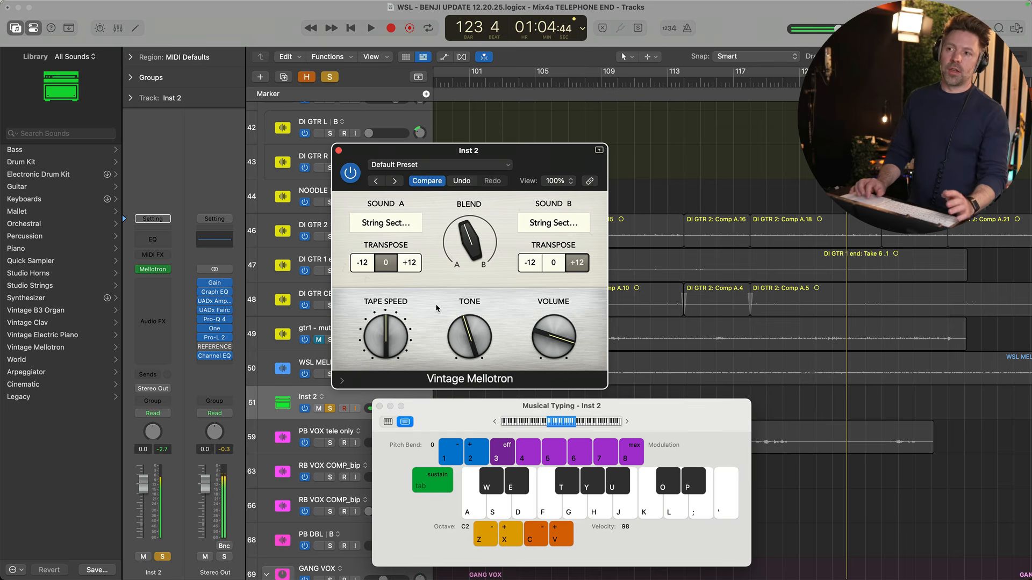
# Close the Vintage Mellotron window and turn off the solo on the Inst 2 track.
pyautogui.click(338, 151)
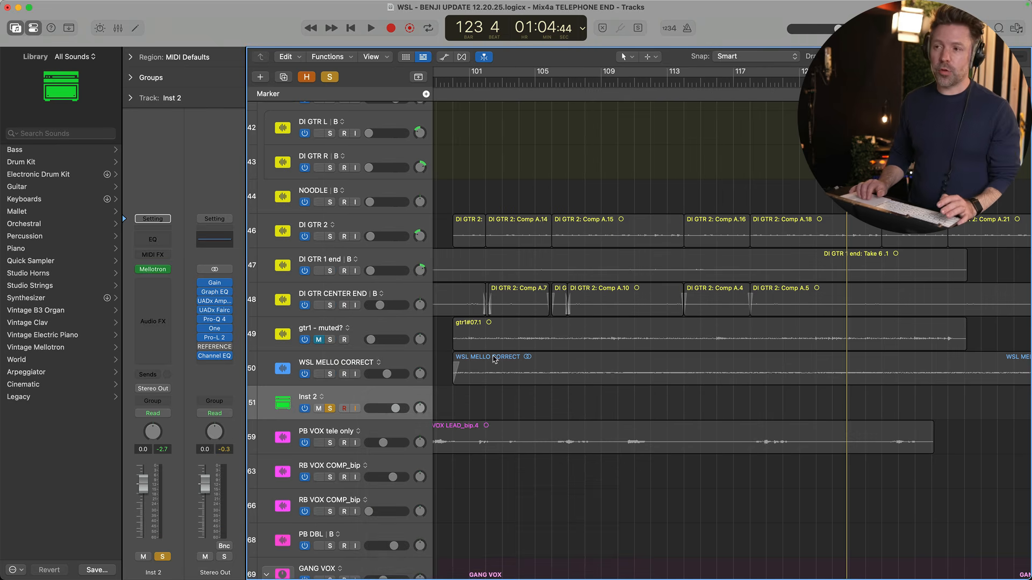
pyautogui.scroll(1, 322, 439)
pyautogui.click(329, 421)
# Place the playhead at bar 100, beat 1, where the end section's drum regions start.
pyautogui.scroll(15, 584, 347)
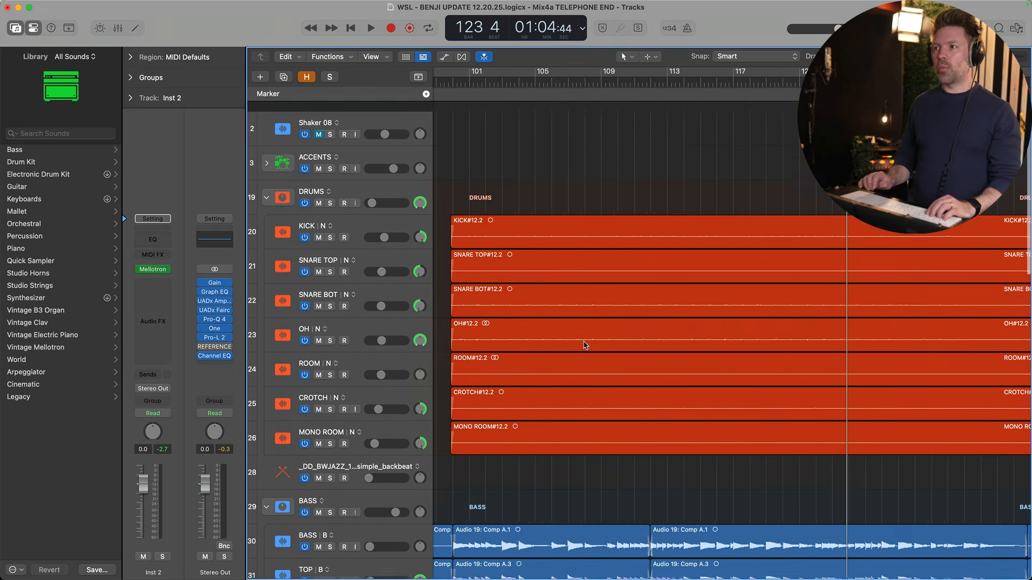
pyautogui.press('super+Left')
pyautogui.scroll(-6, 585, 347)
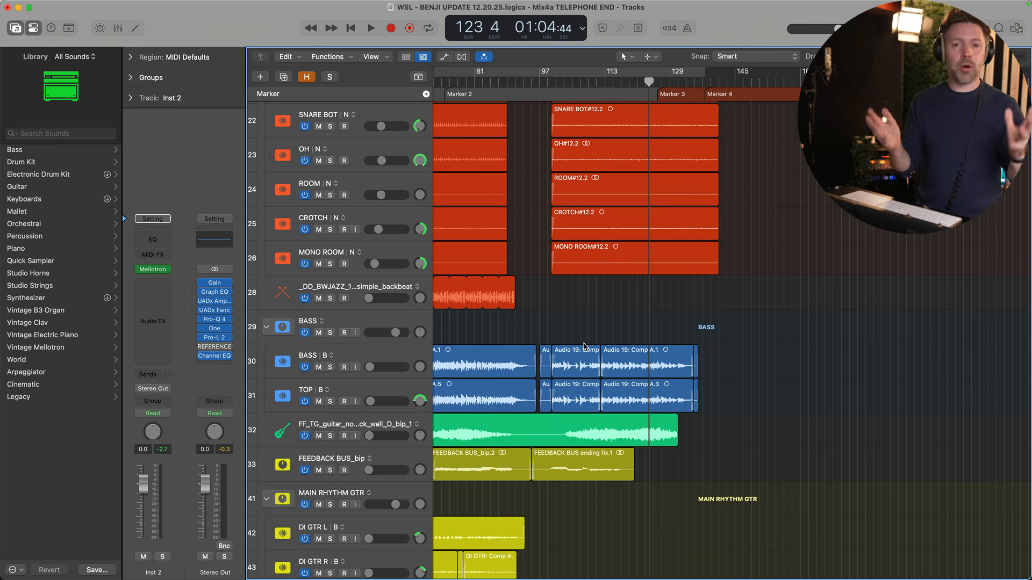
pyautogui.scroll(6, 585, 346)
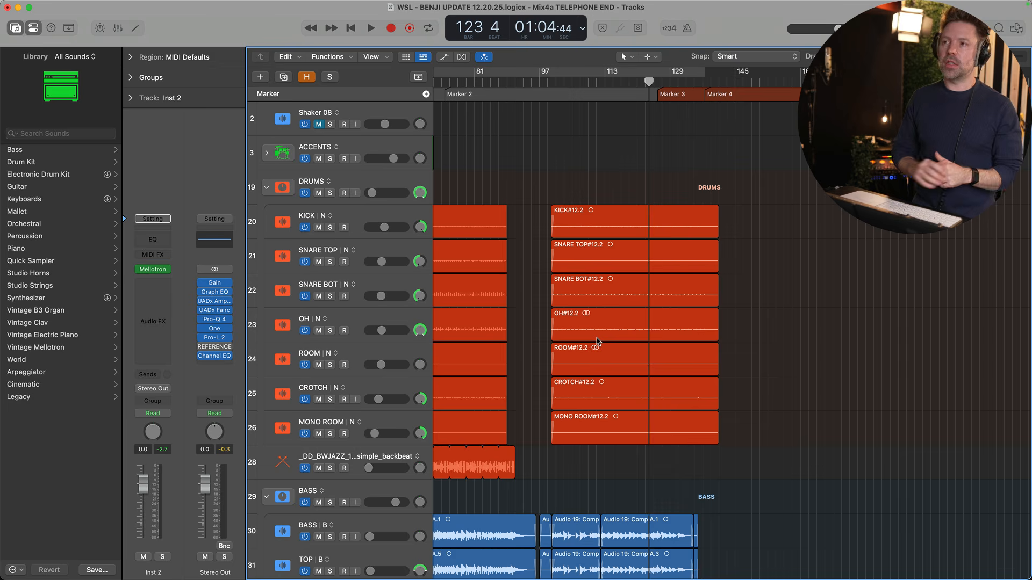
pyautogui.moveTo(560, 85); pyautogui.dragTo(551, 84)
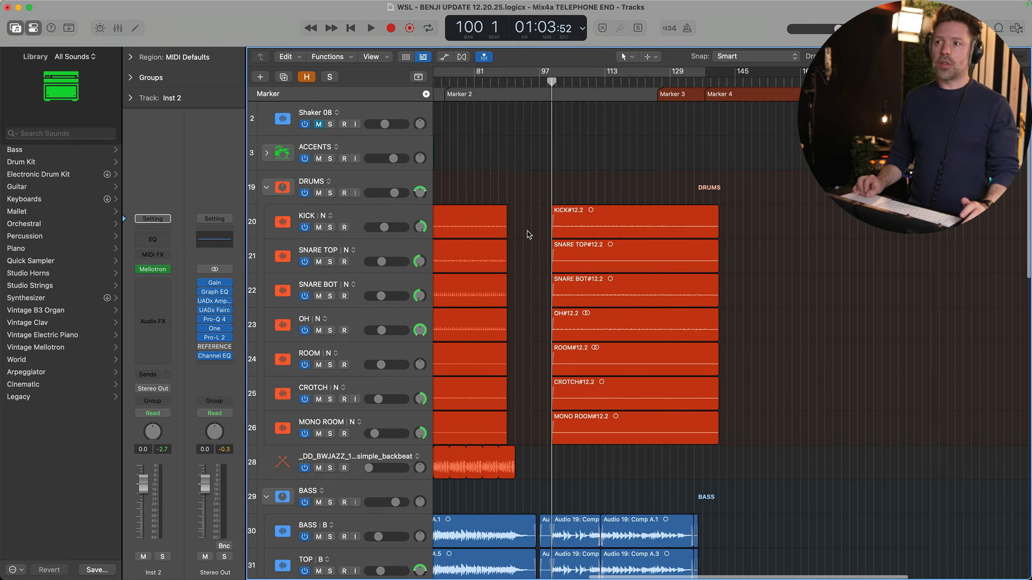
pyautogui.press('super+Right')
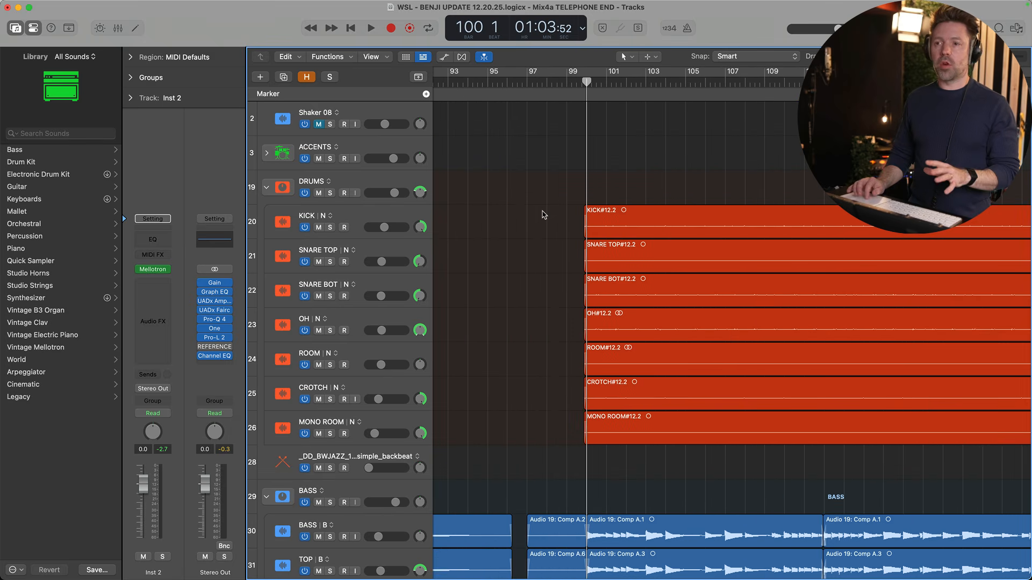
# Enlarge the region waveforms and select the KICK, SNARE TOP, SNARE BOT, CROTCH and MONO ROOM tracks in turn to show their channel strips.
pyautogui.click(931, 56)
pyautogui.hscroll(1, 776, 209)
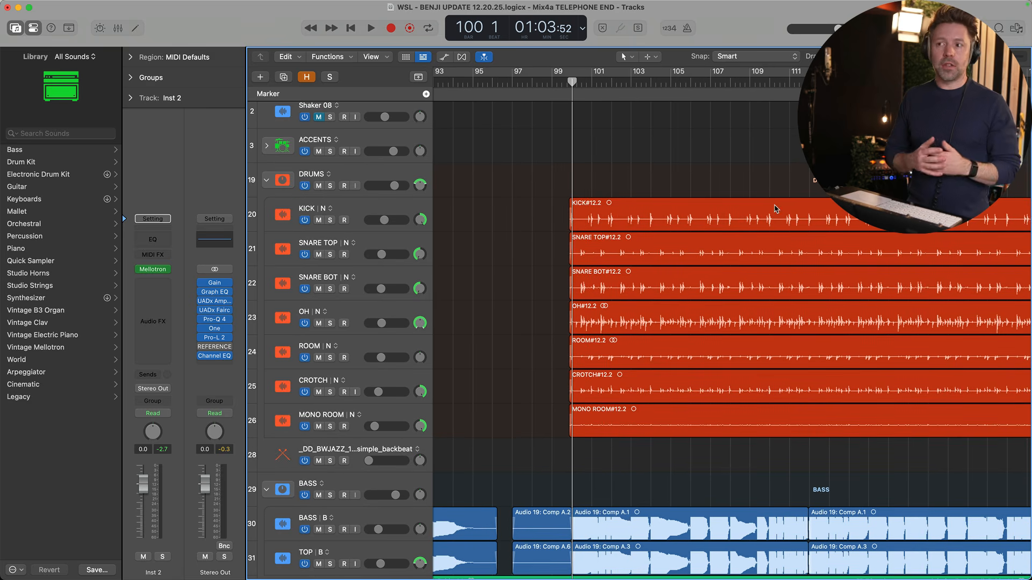
pyautogui.click(383, 213)
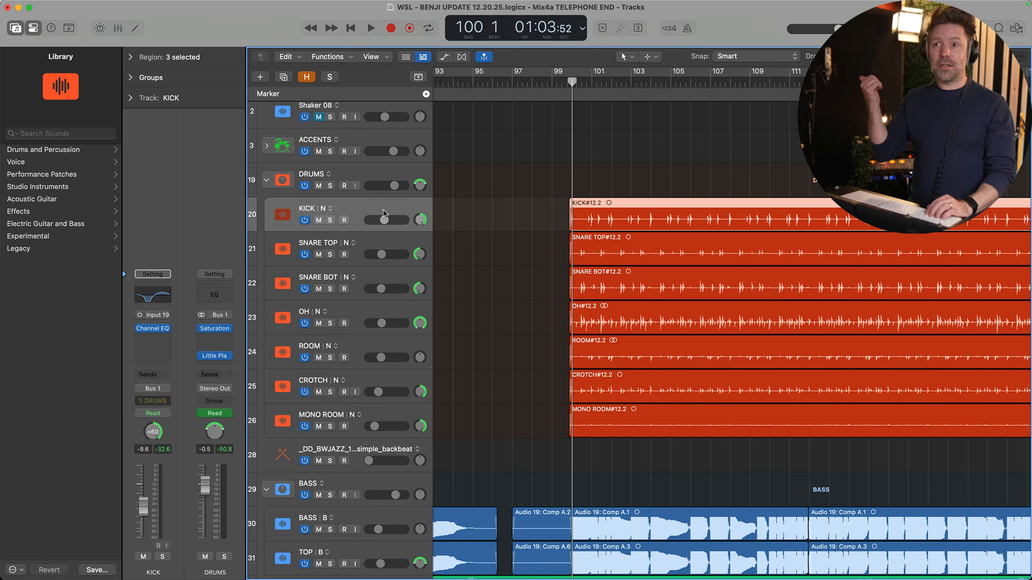
pyautogui.click(367, 242)
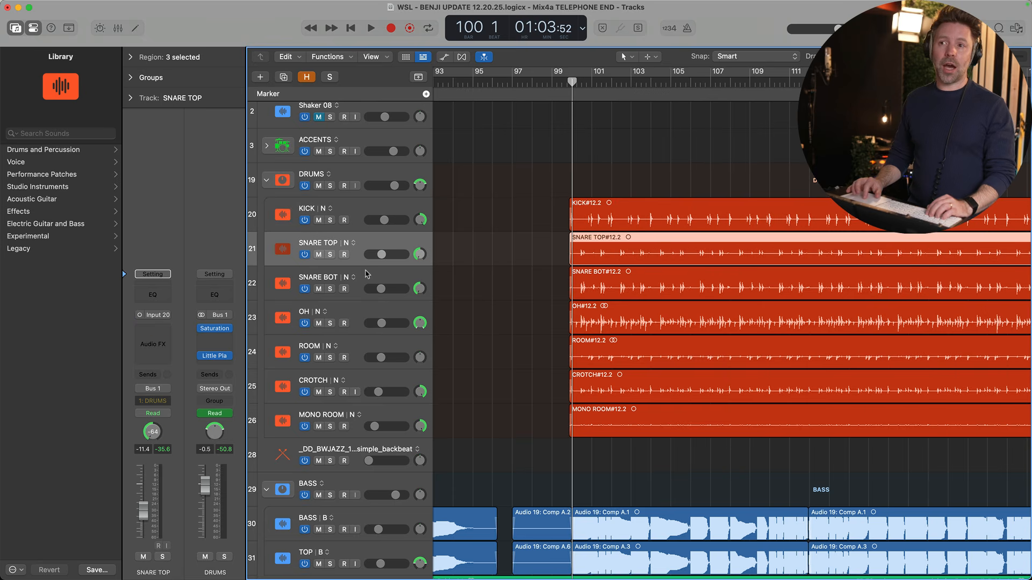
pyautogui.click(366, 275)
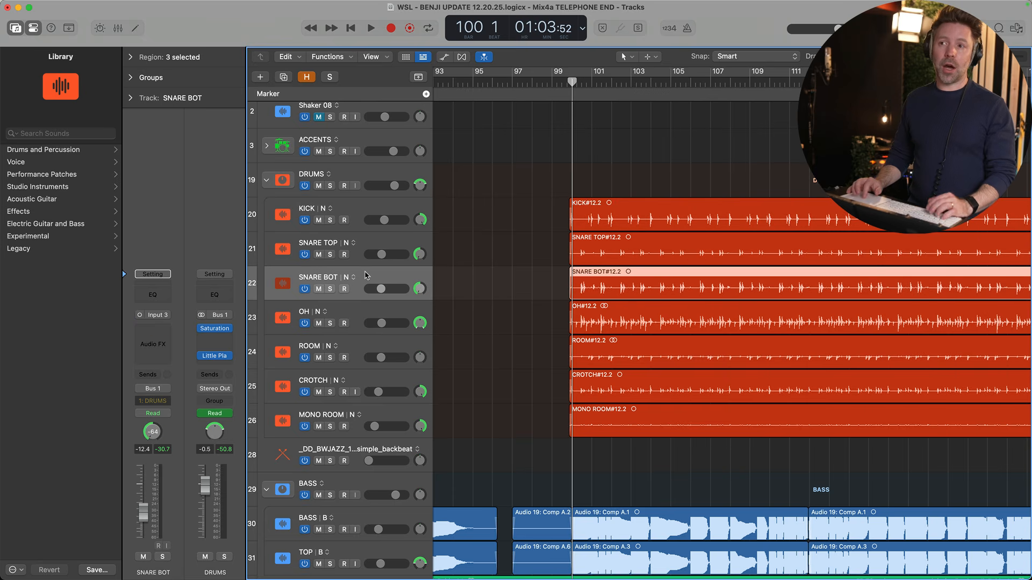
pyautogui.click(369, 385)
pyautogui.click(375, 413)
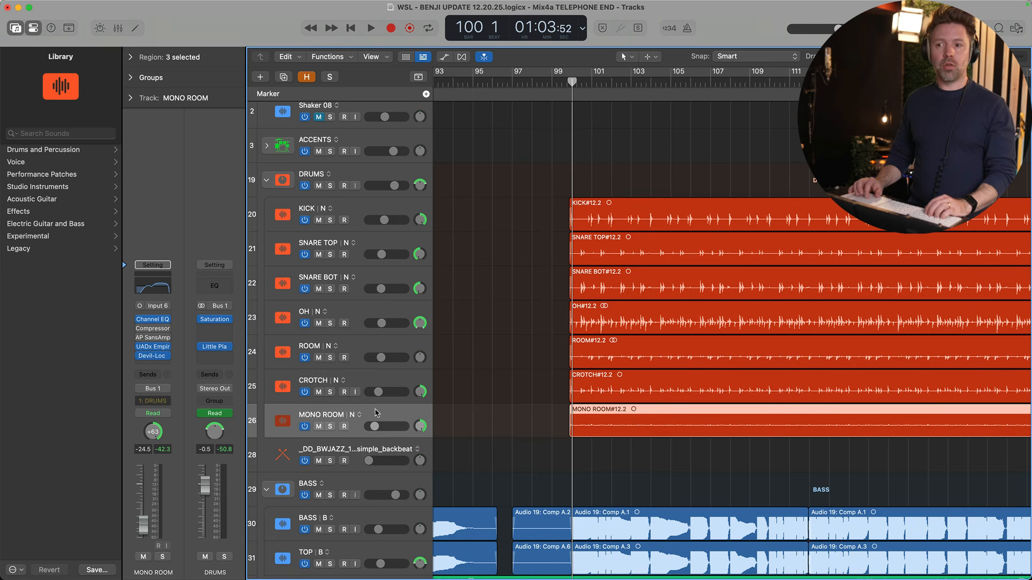
# Solo the CROTCH and MONO ROOM tracks and play them from bar 100.
pyautogui.click(330, 392)
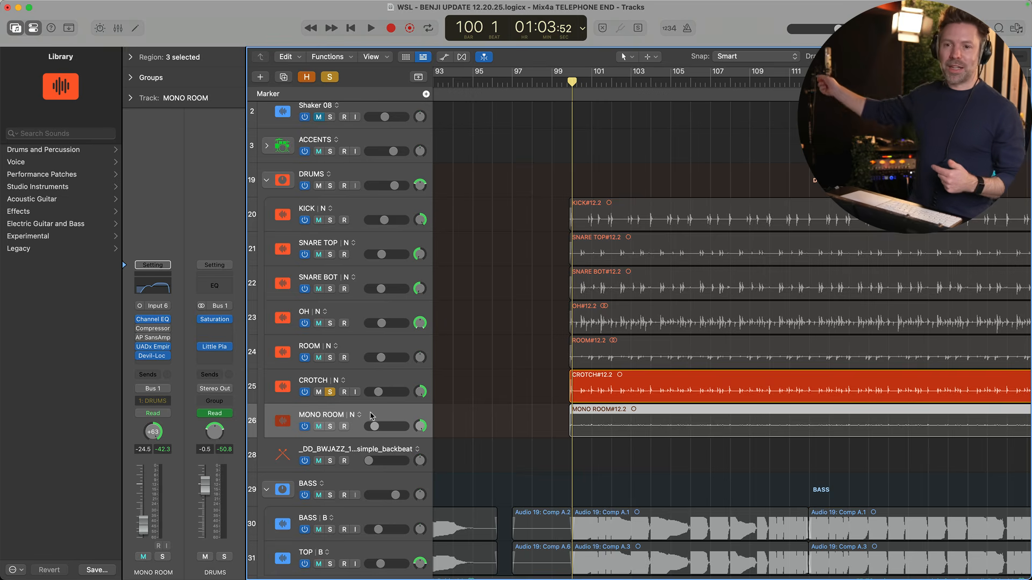
pyautogui.click(330, 426)
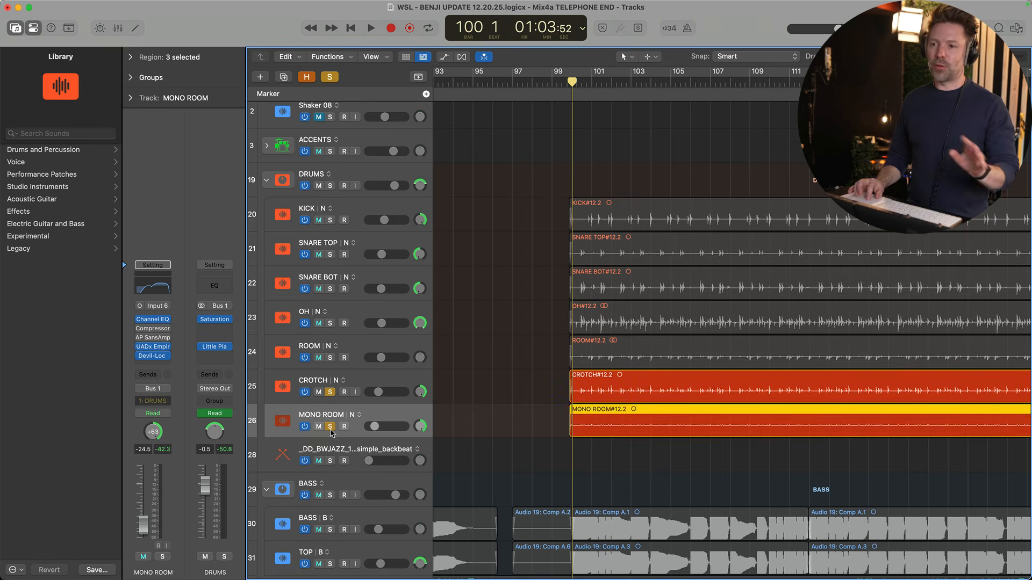
pyautogui.press('space')
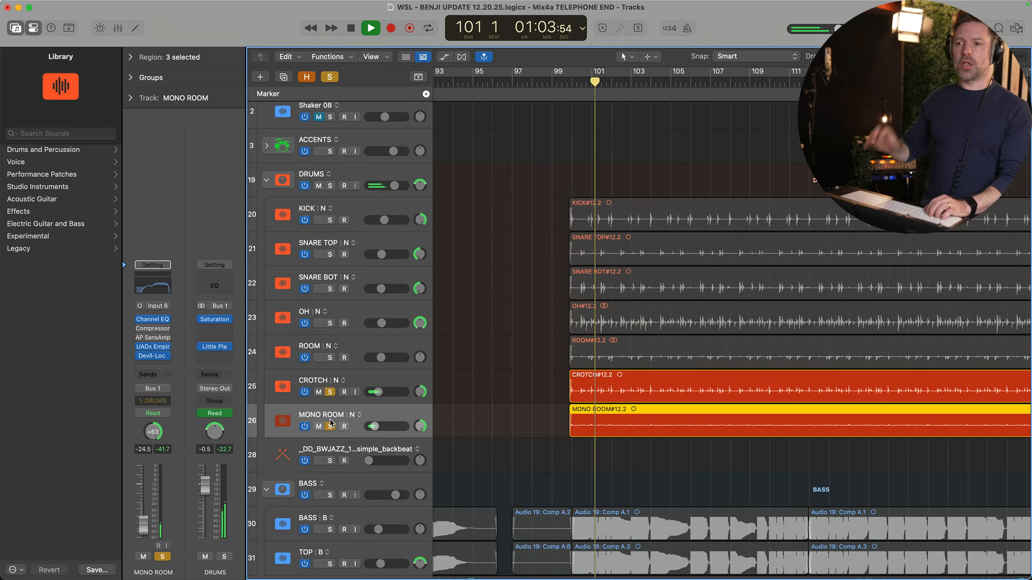
# Add the SNARE BOT, SNARE TOP, KICK, ROOM and OH tracks to the solo during playback, and stop around bar 112.
pyautogui.moveTo(330, 288); pyautogui.dragTo(330, 254)
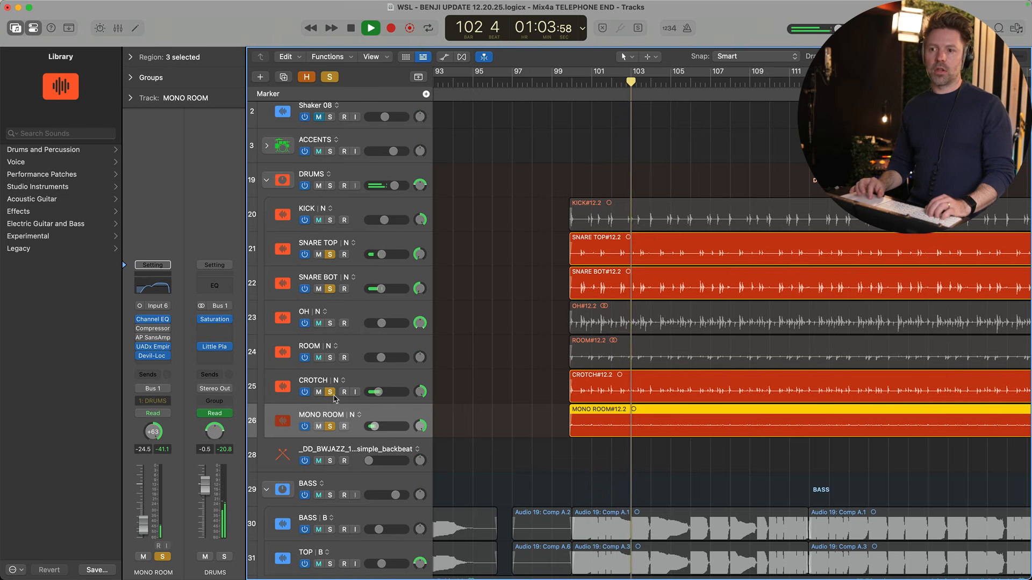
pyautogui.click(330, 220)
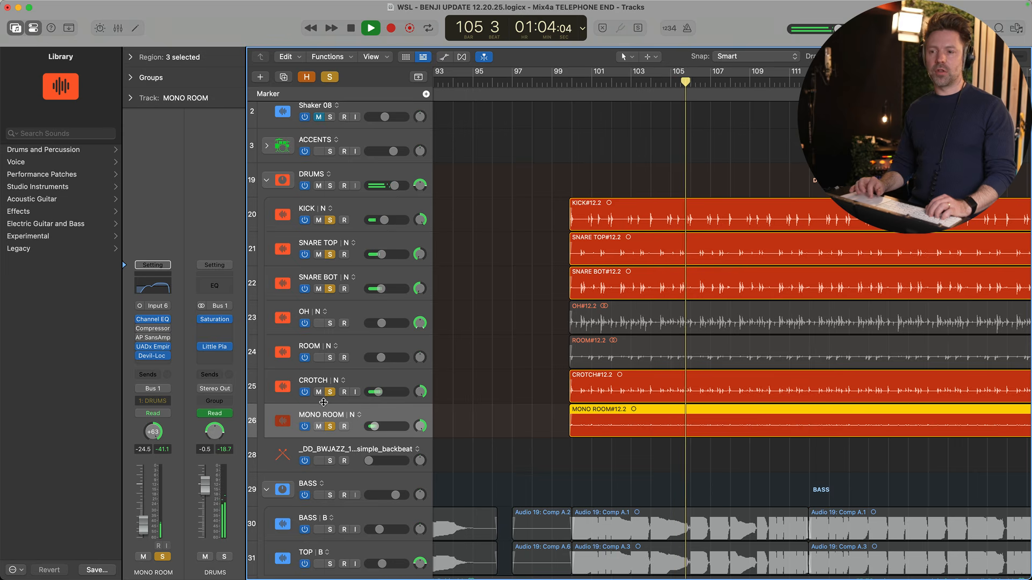
pyautogui.click(330, 358)
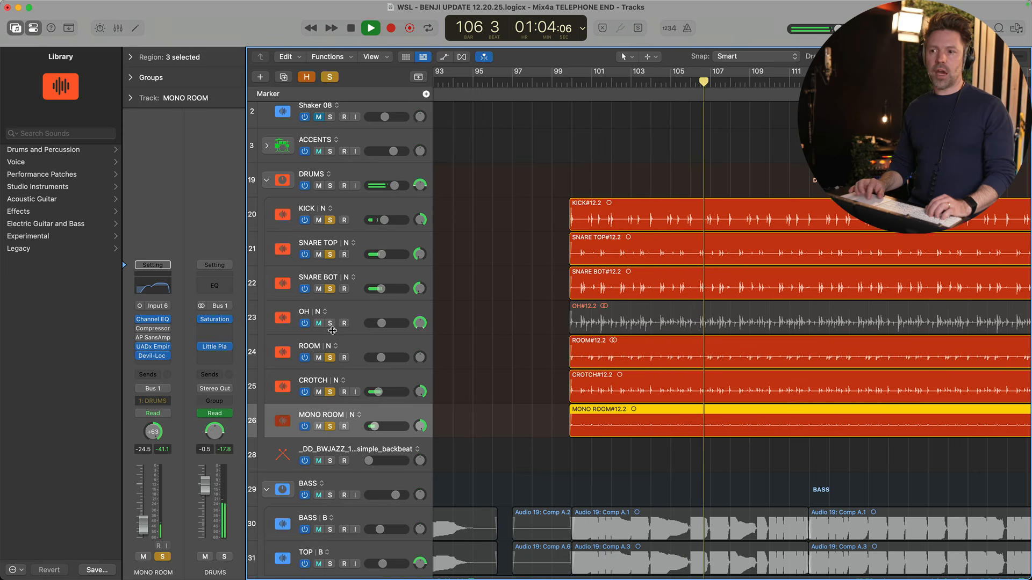
pyautogui.click(330, 323)
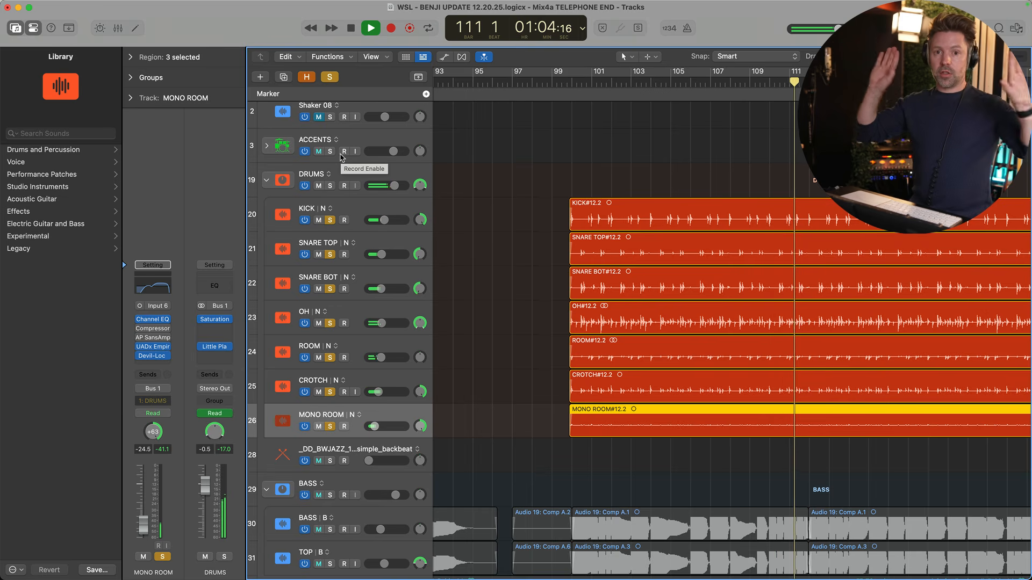
pyautogui.press('space')
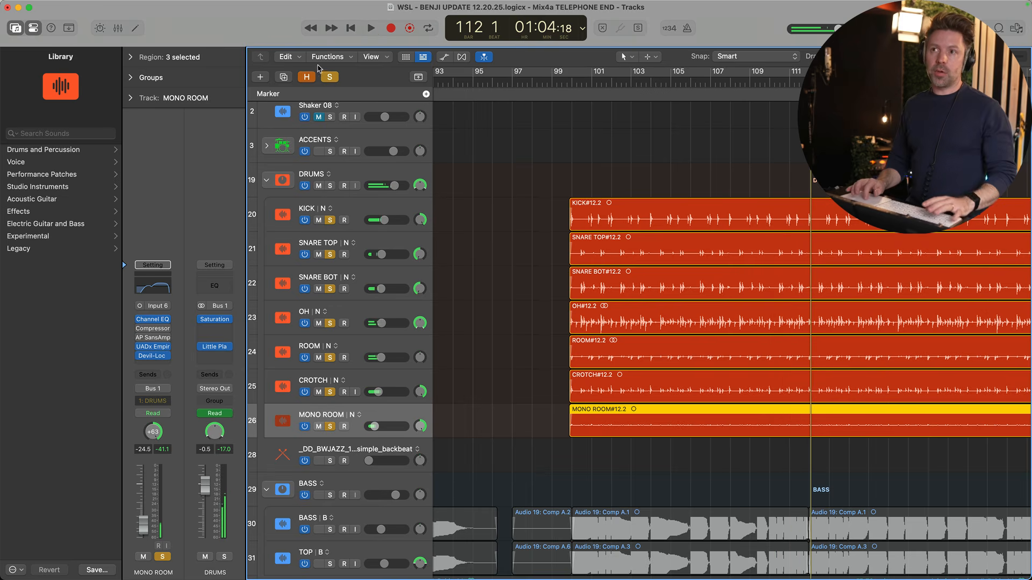
# Clear all solos and play the full mix from just before the end section's drum regions to about bar 107.
pyautogui.click(330, 78)
pyautogui.doubleClick(547, 88)
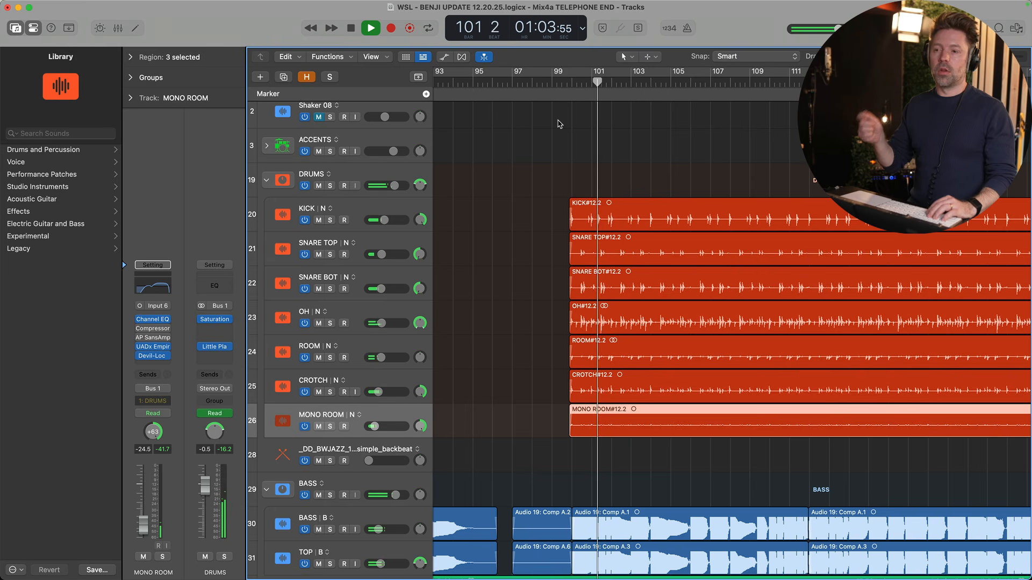
pyautogui.scroll(-3, 575, 173)
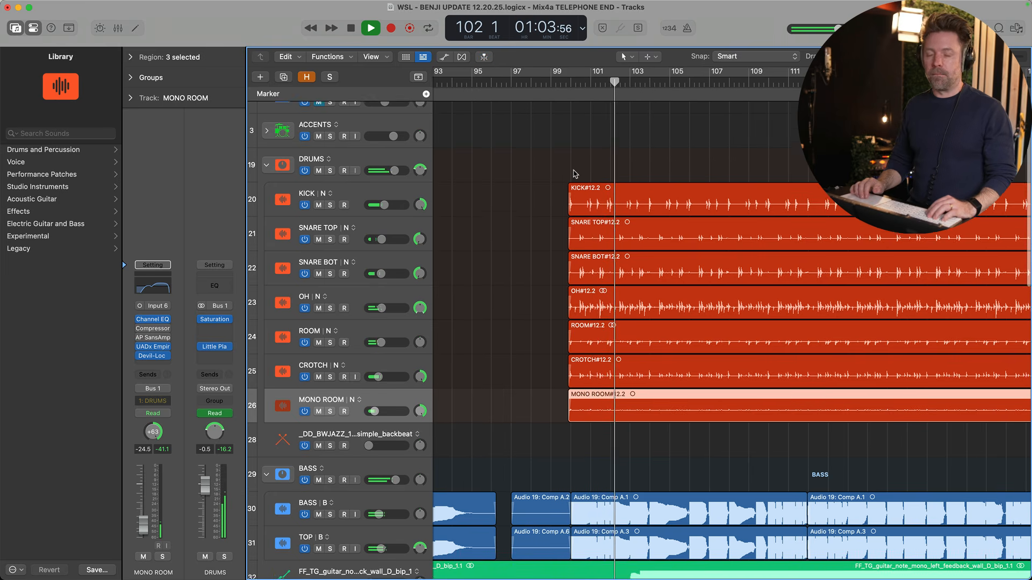
pyautogui.hscroll(-5, 575, 173)
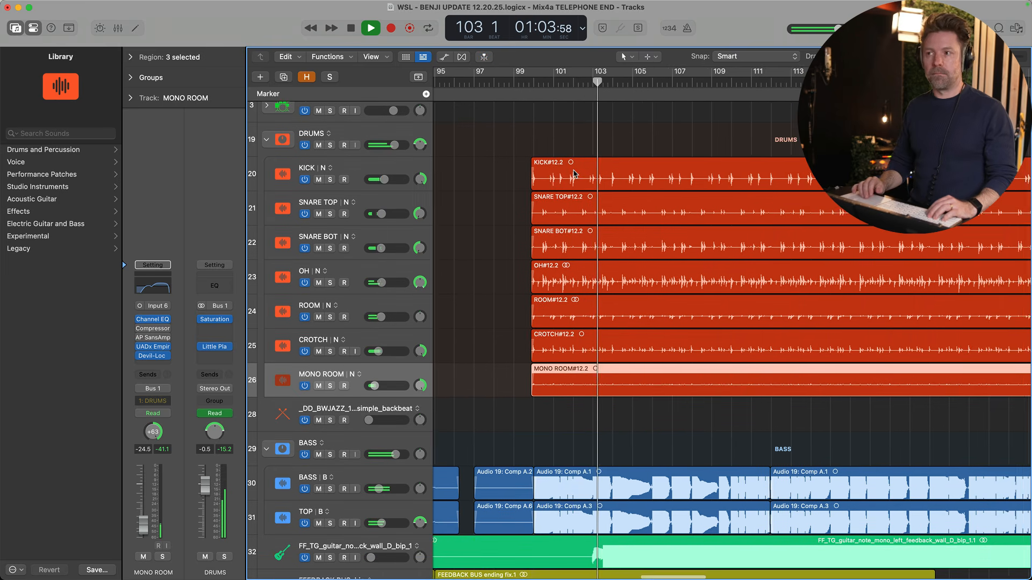
pyautogui.hscroll(4, 575, 173)
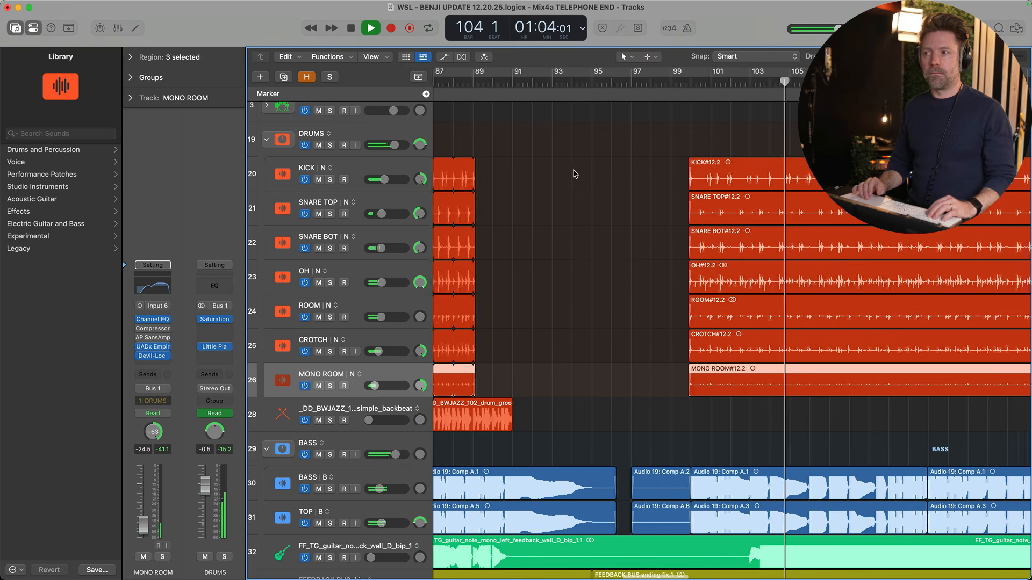
pyautogui.hscroll(2, 575, 174)
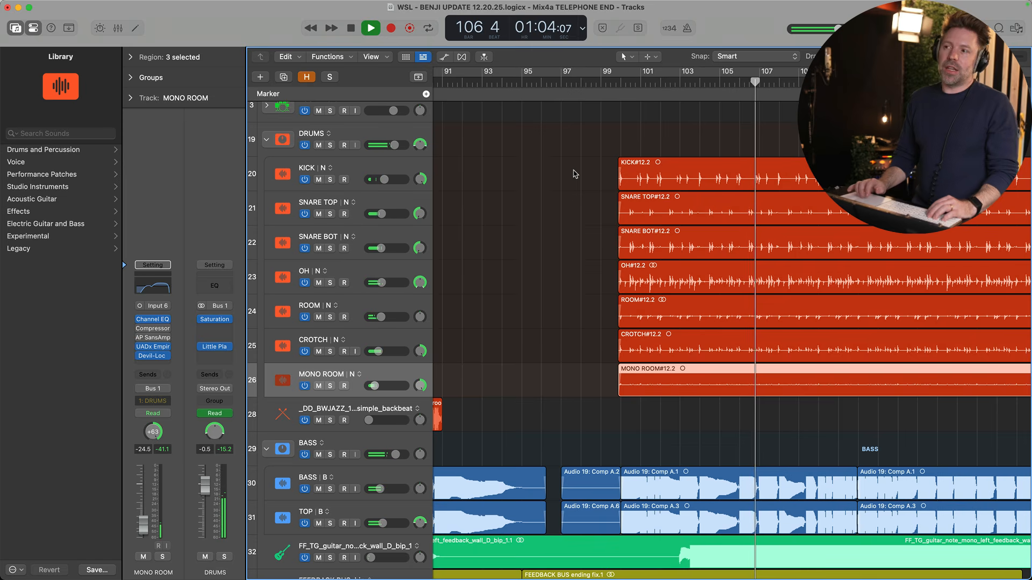
pyautogui.press('space')
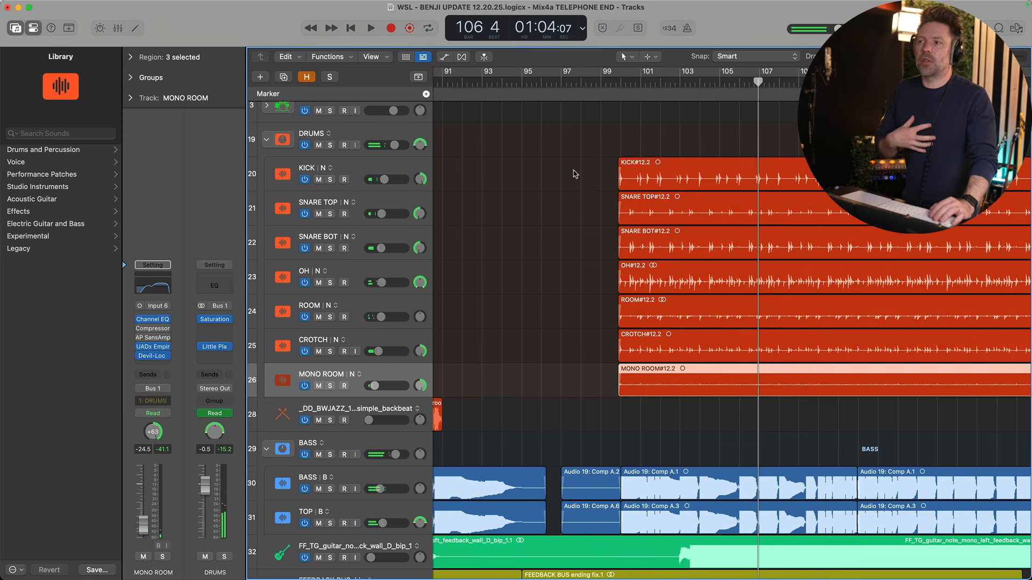
# Place the playhead at bar 79, beat 4, in the earlier drum section and play the simple_backbeat loop track soloed.
pyautogui.hscroll(-1, 575, 173)
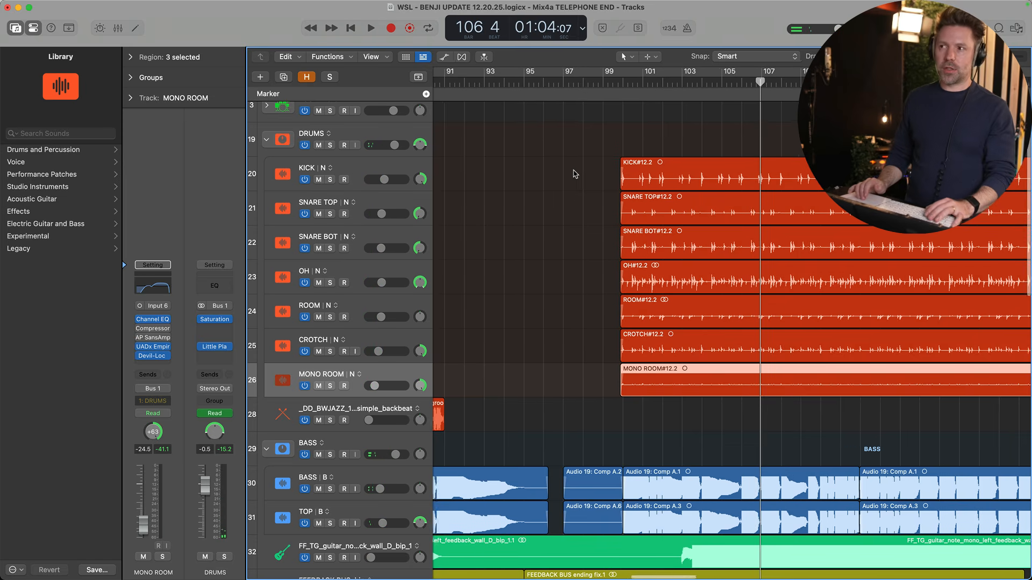
pyautogui.hscroll(-2, 575, 174)
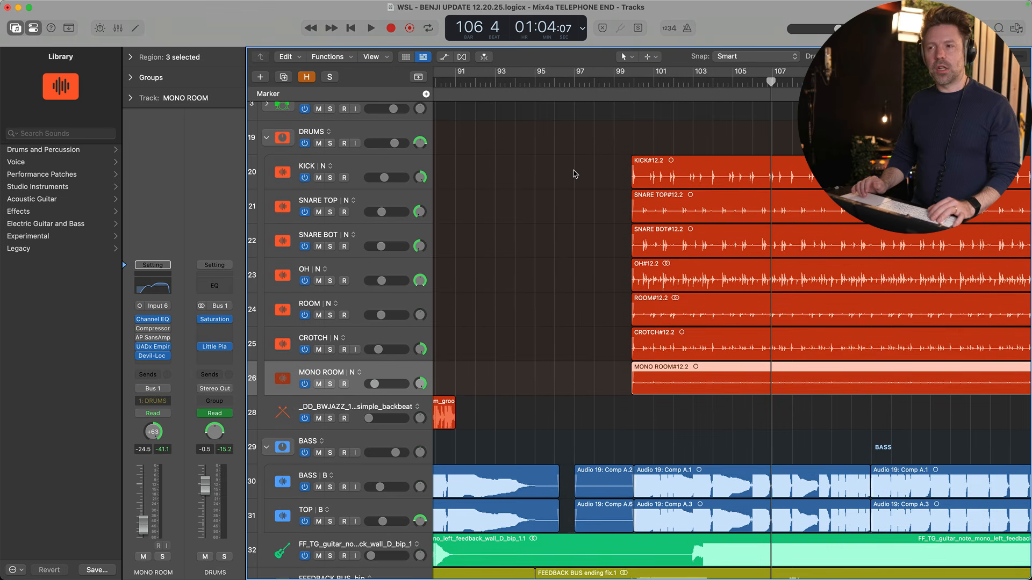
pyautogui.hscroll(-1, 575, 173)
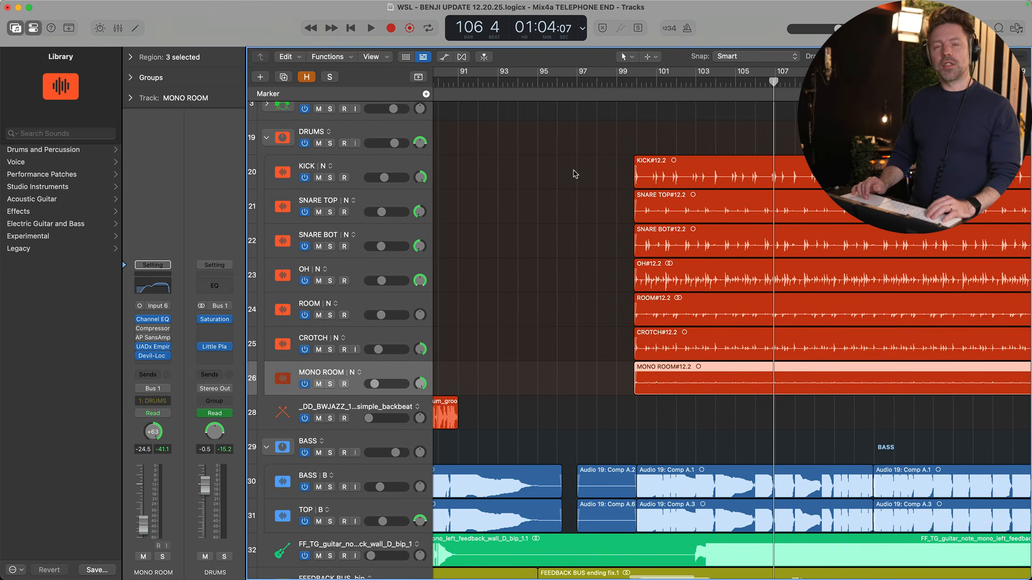
pyautogui.hscroll(-1, 575, 174)
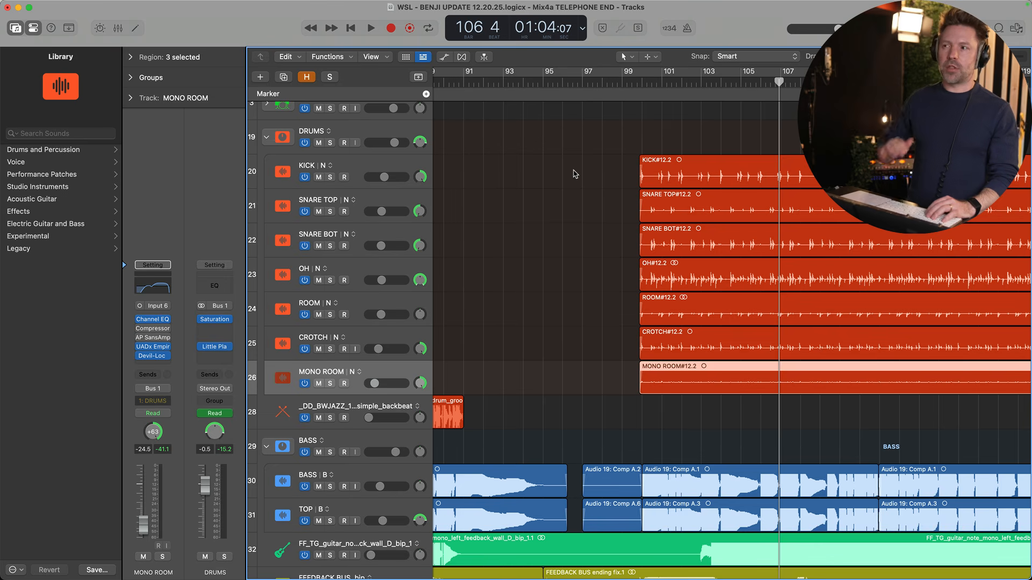
pyautogui.hscroll(-5, 575, 173)
pyautogui.hscroll(-3, 575, 173)
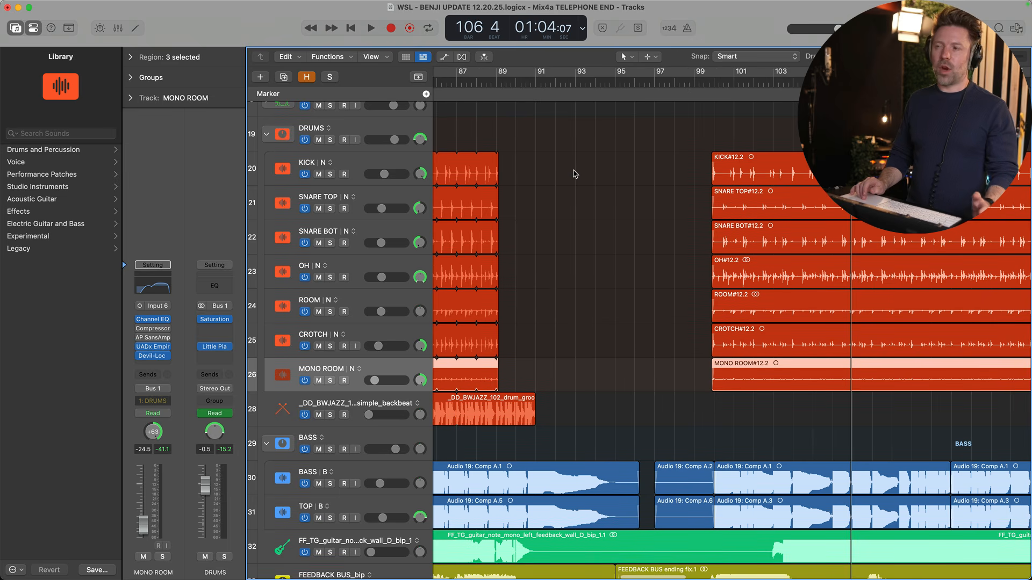
pyautogui.hscroll(-20, 575, 174)
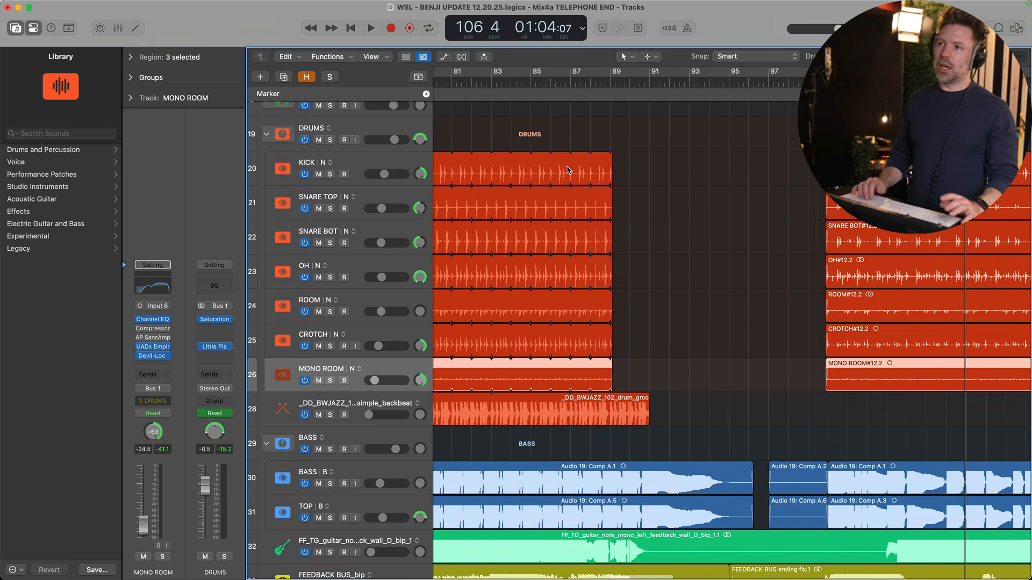
pyautogui.click(523, 81)
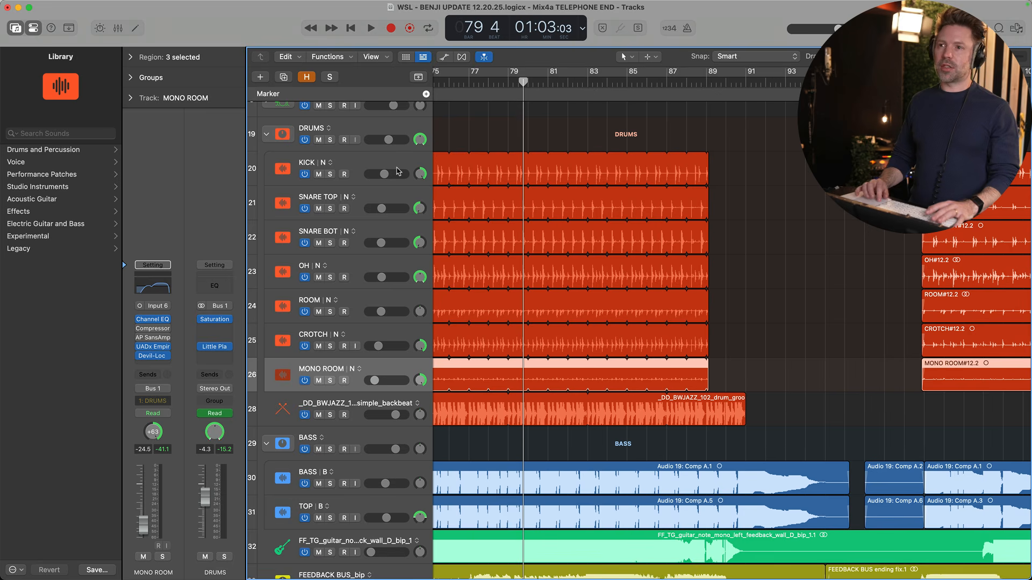
pyautogui.click(330, 415)
pyautogui.press('space')
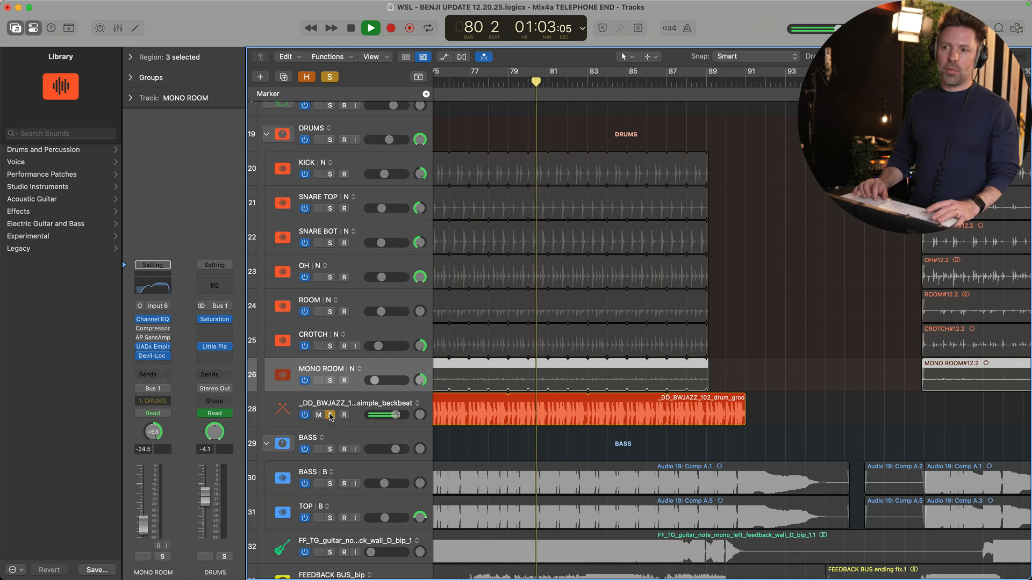
# Solo DRUMS and compare it with and without the simple_backbeat loop, clearing all solos and stopping playback at the end.
pyautogui.click(331, 140)
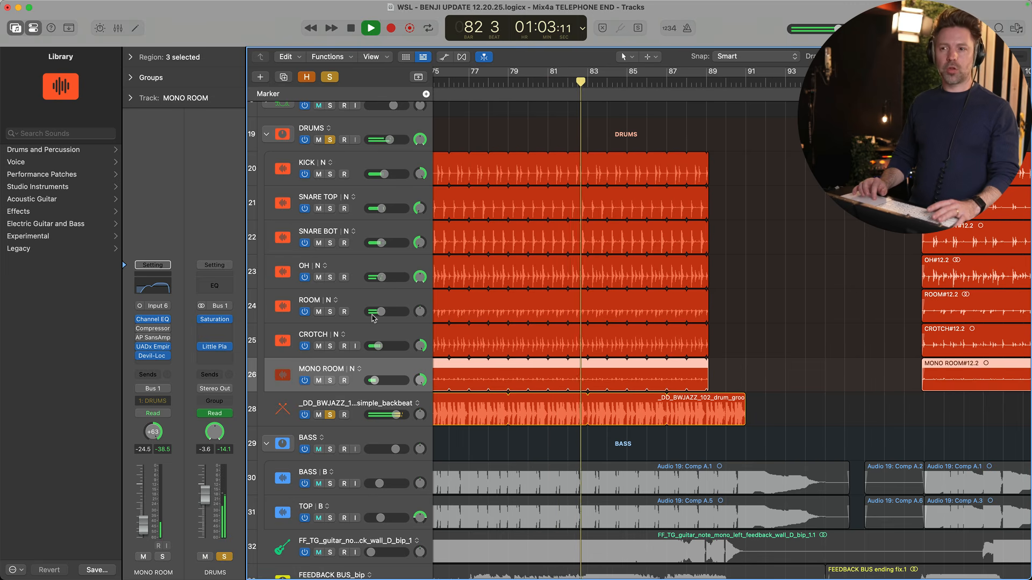
pyautogui.click(331, 415)
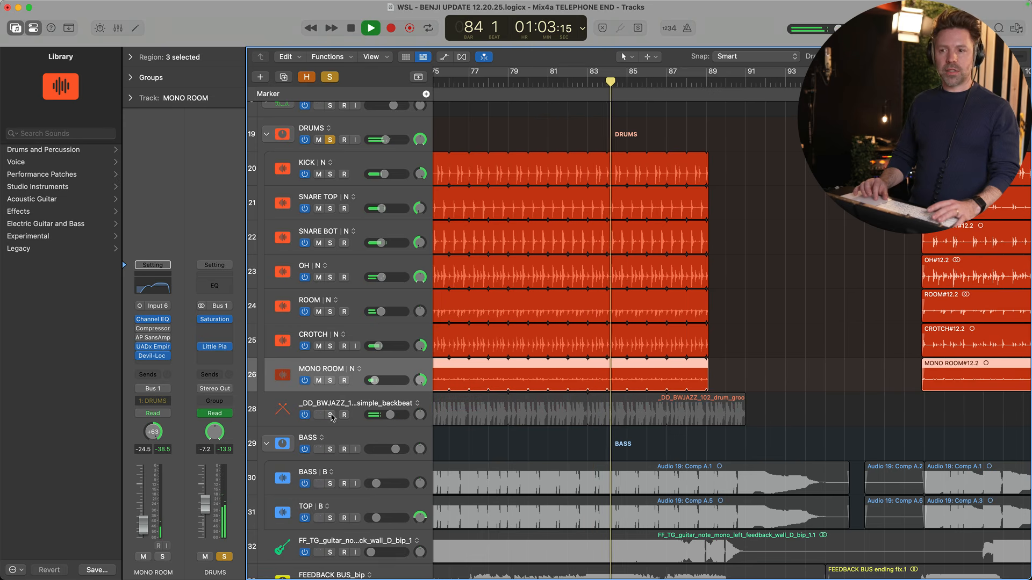
pyautogui.click(330, 415)
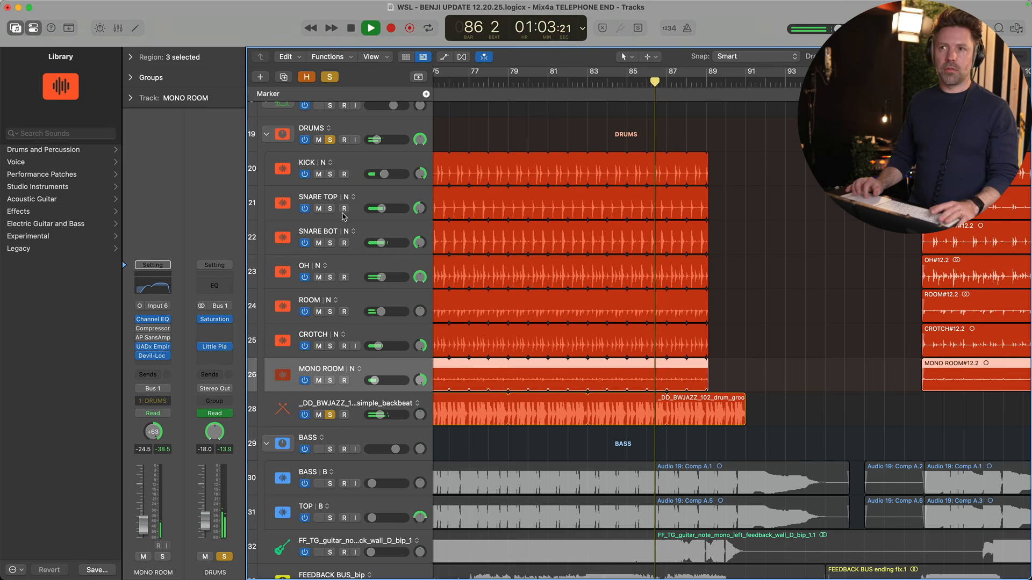
pyautogui.click(330, 77)
pyautogui.press('space')
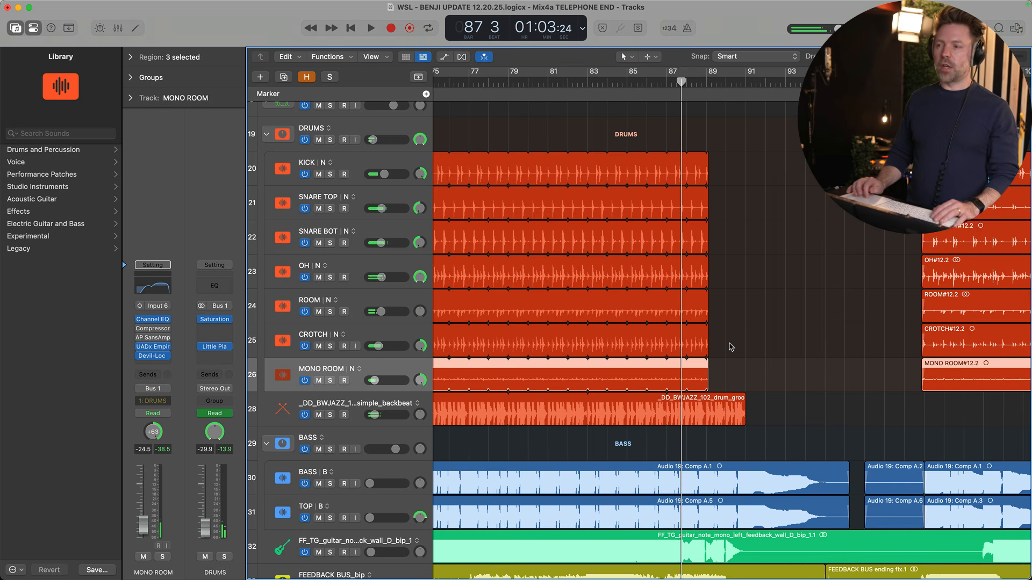